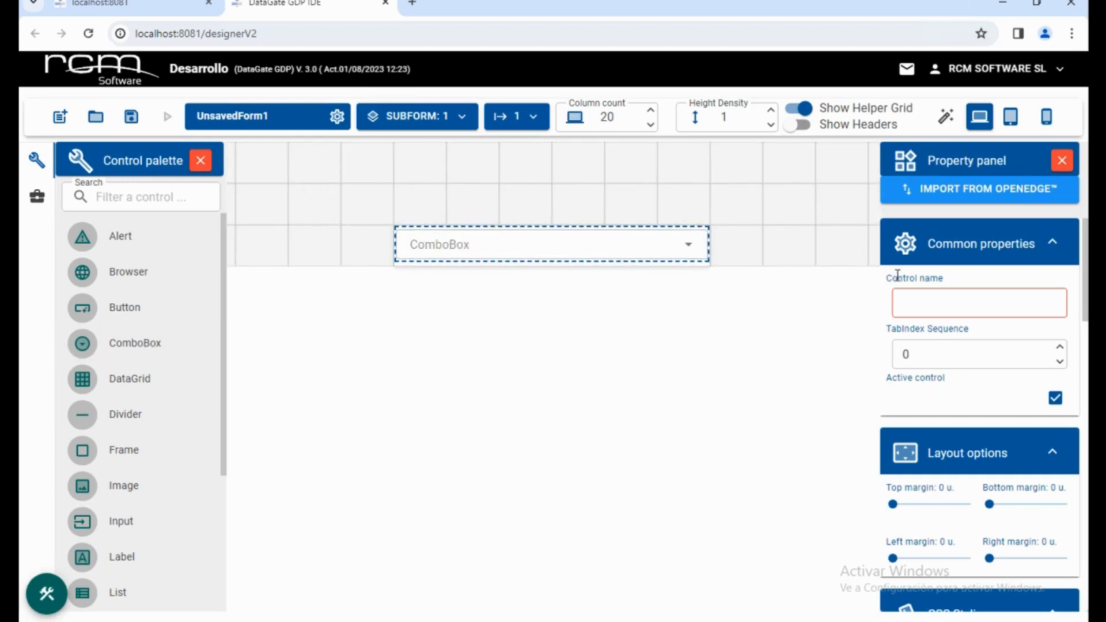
# - Import the IdeAplic (Empresa) field from the AgencEnv table of the DG_ERP database into the combo box
pyautogui.click(925, 299)
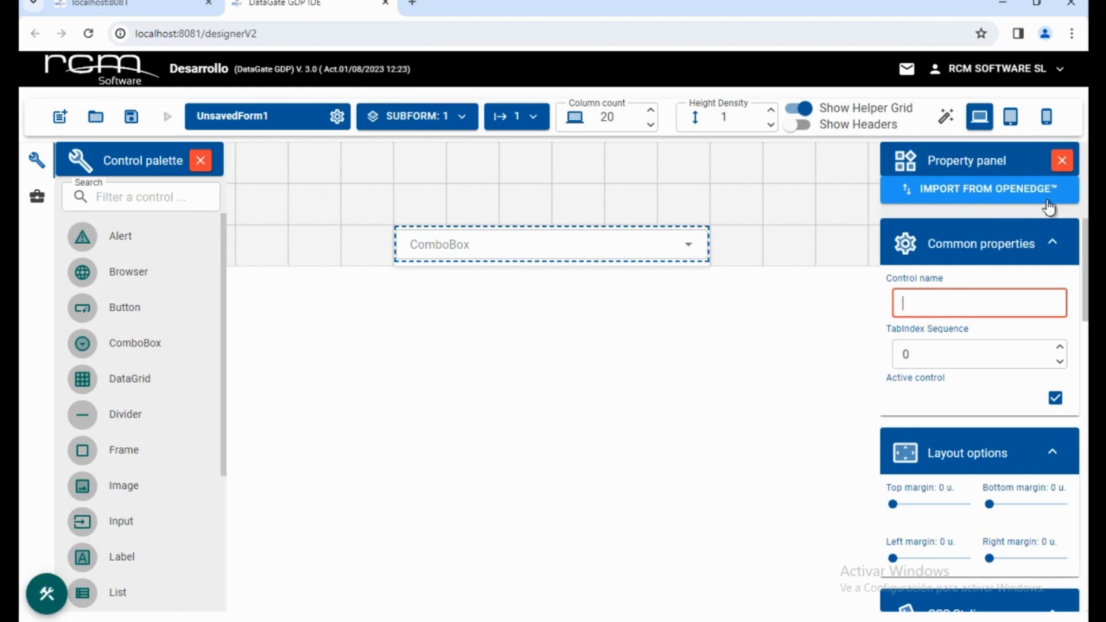
pyautogui.click(1038, 203)
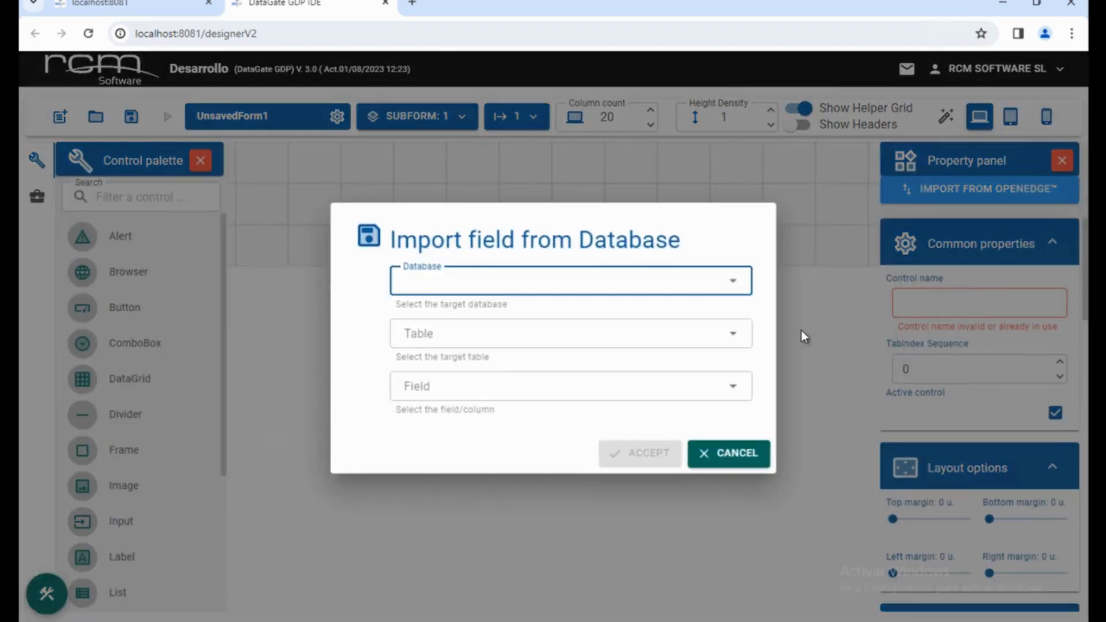
pyautogui.click(733, 281)
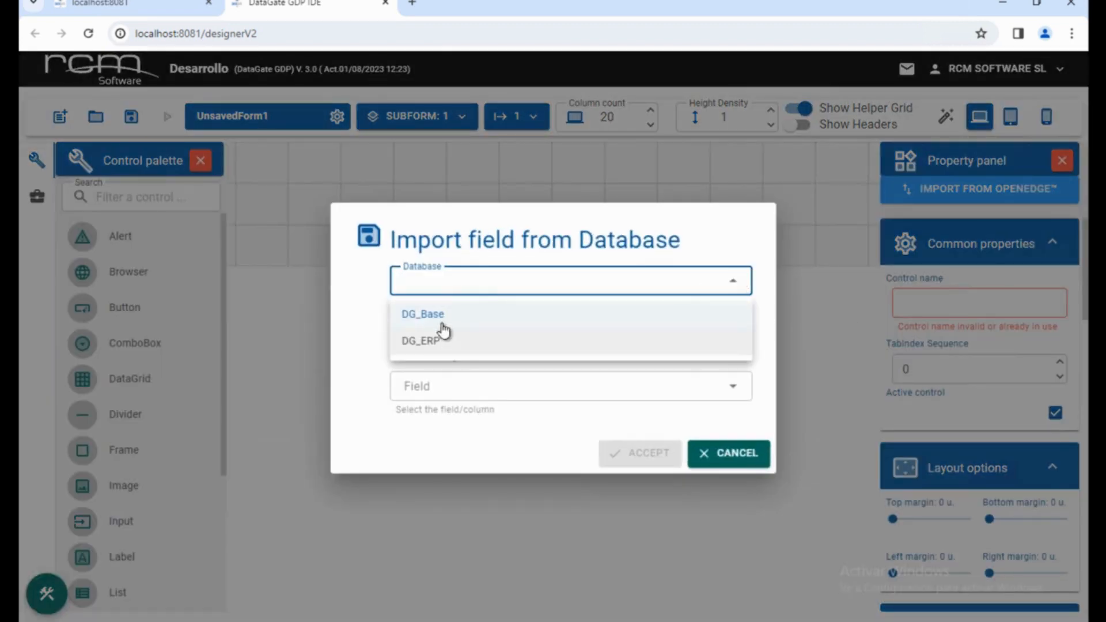
pyautogui.click(450, 341)
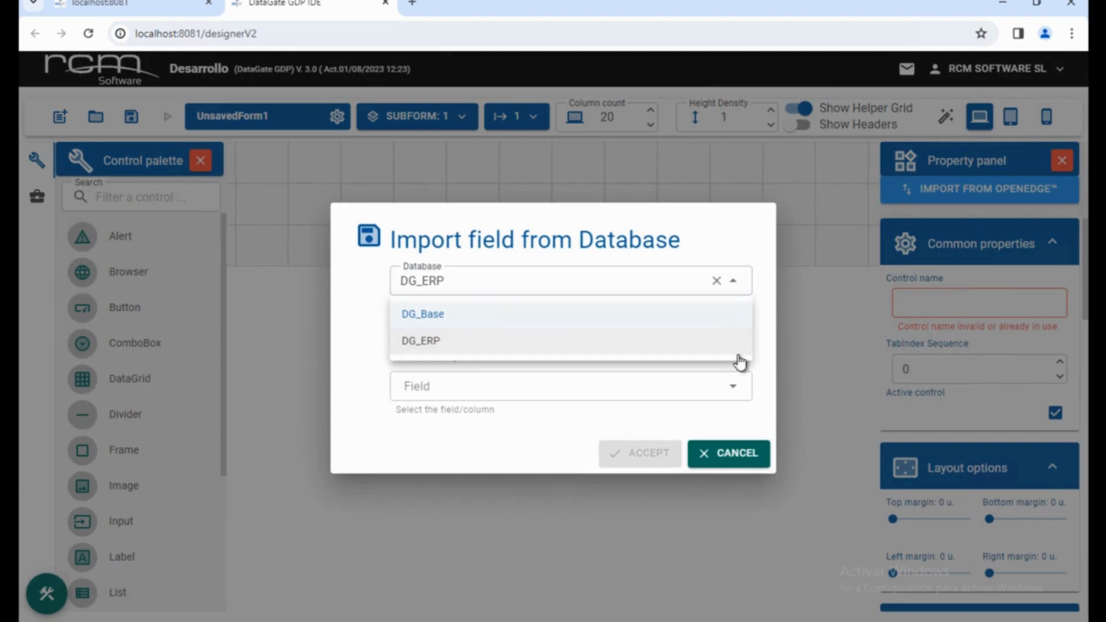
pyautogui.click(733, 335)
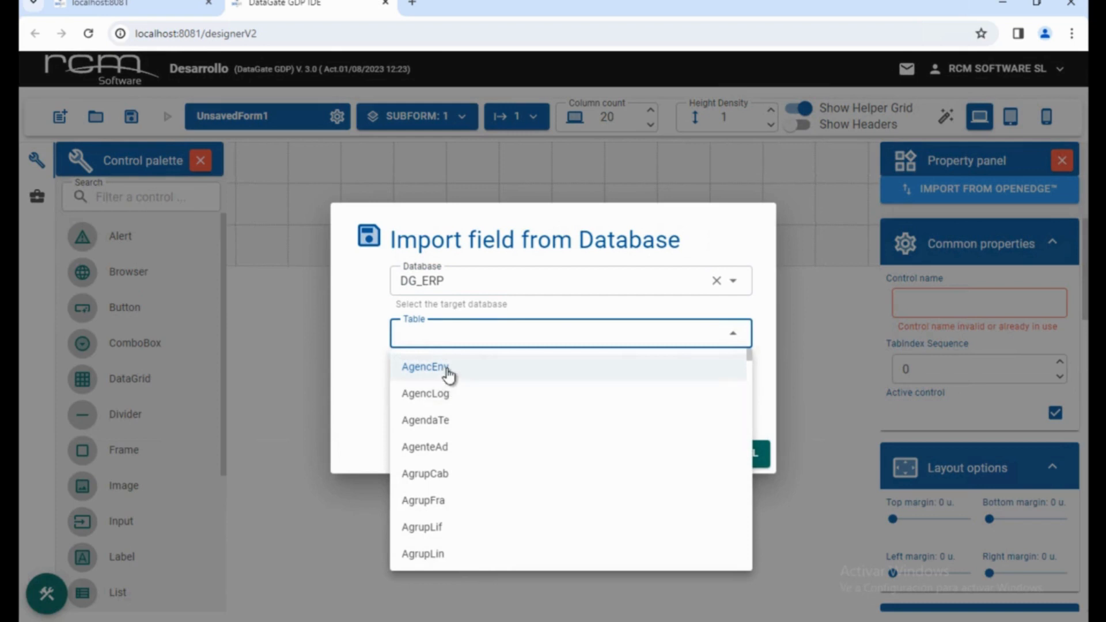
pyautogui.click(483, 378)
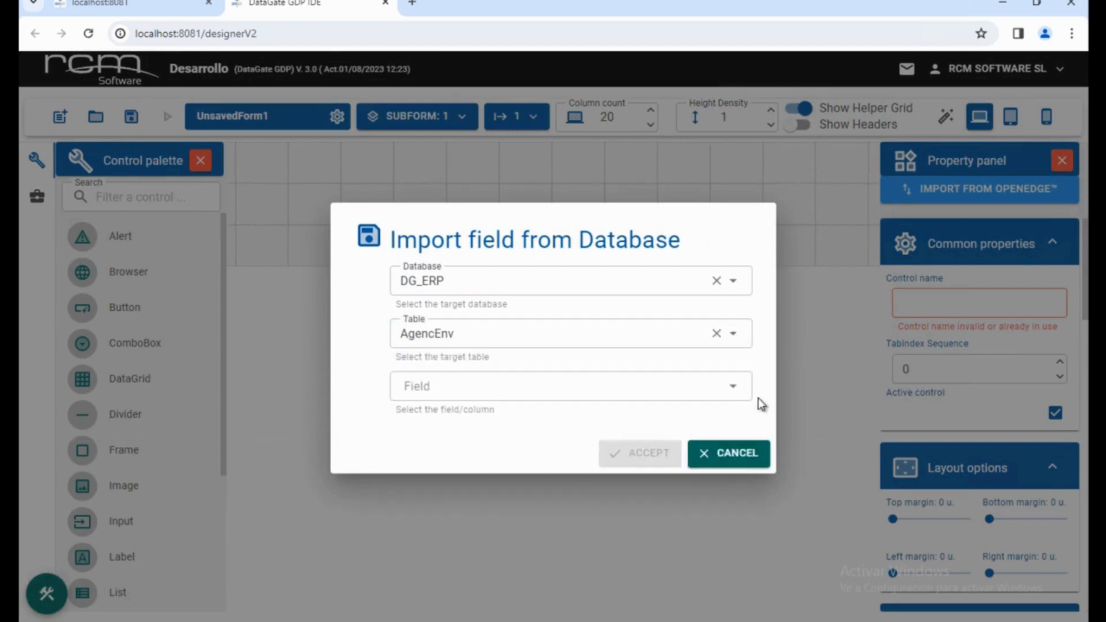
pyautogui.click(736, 390)
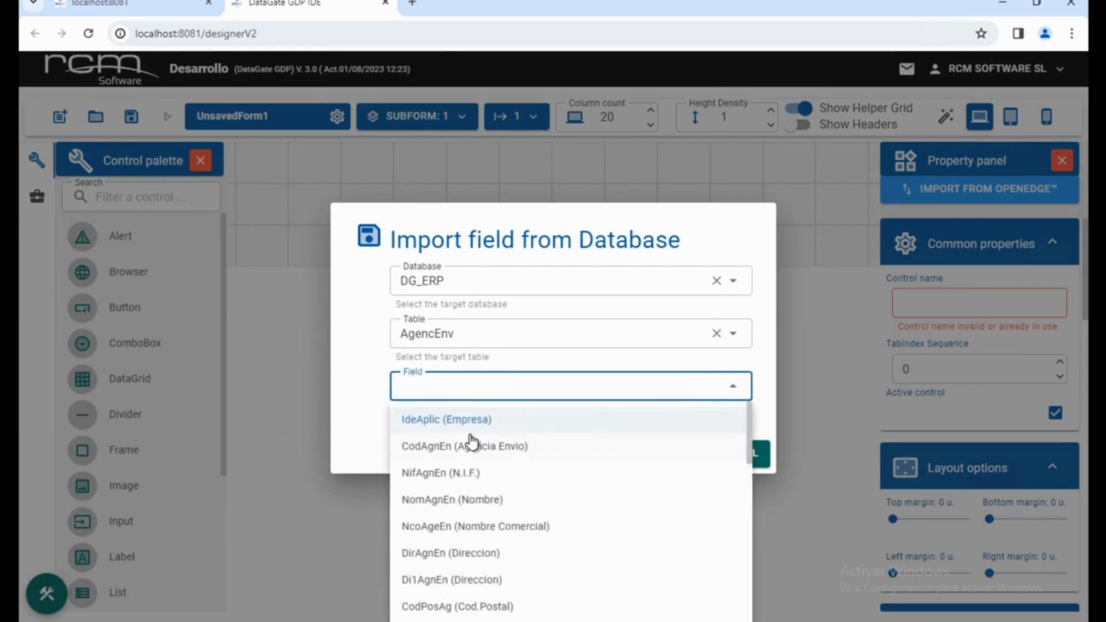
pyautogui.click(464, 429)
pyautogui.click(662, 461)
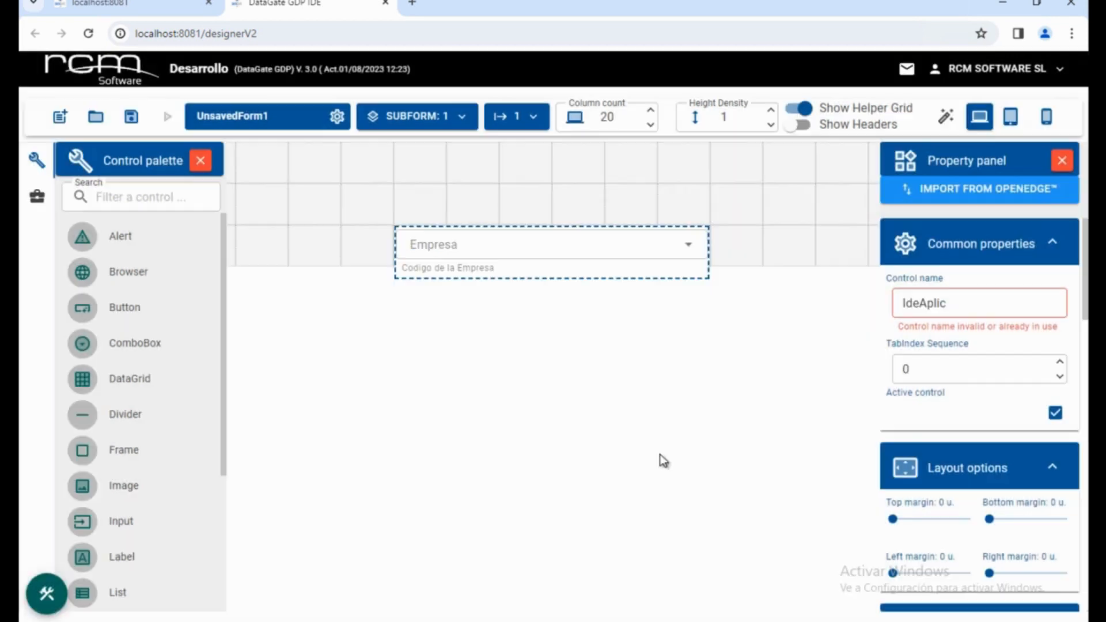
# - Review the combo box's imported properties, including its layout, styling and caption settings
pyautogui.scroll(-5, 987, 396)
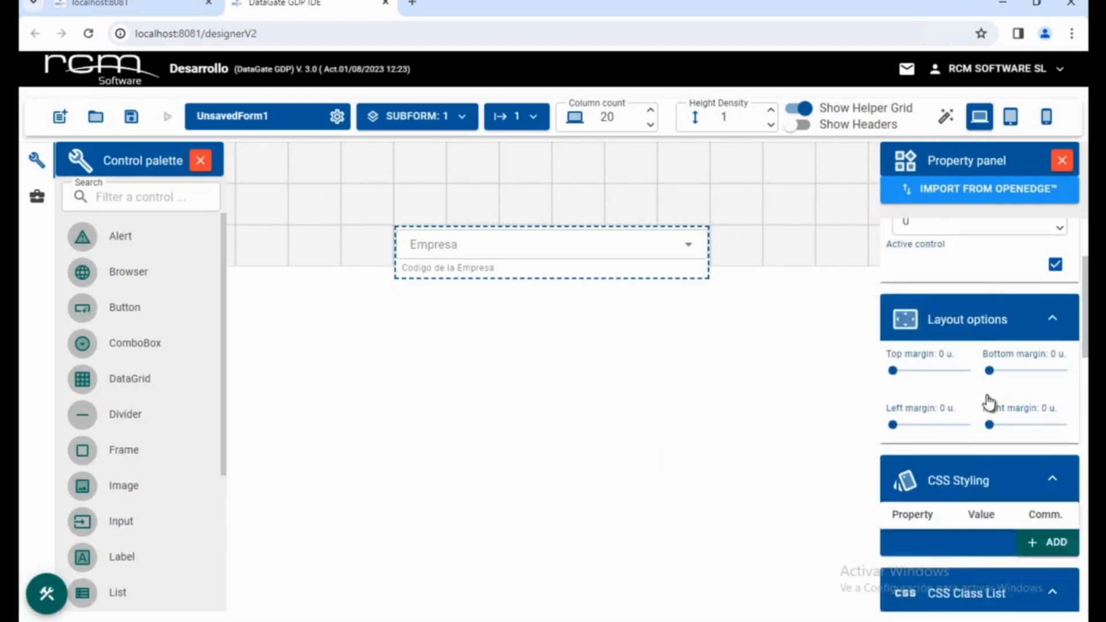
pyautogui.scroll(-3, 988, 400)
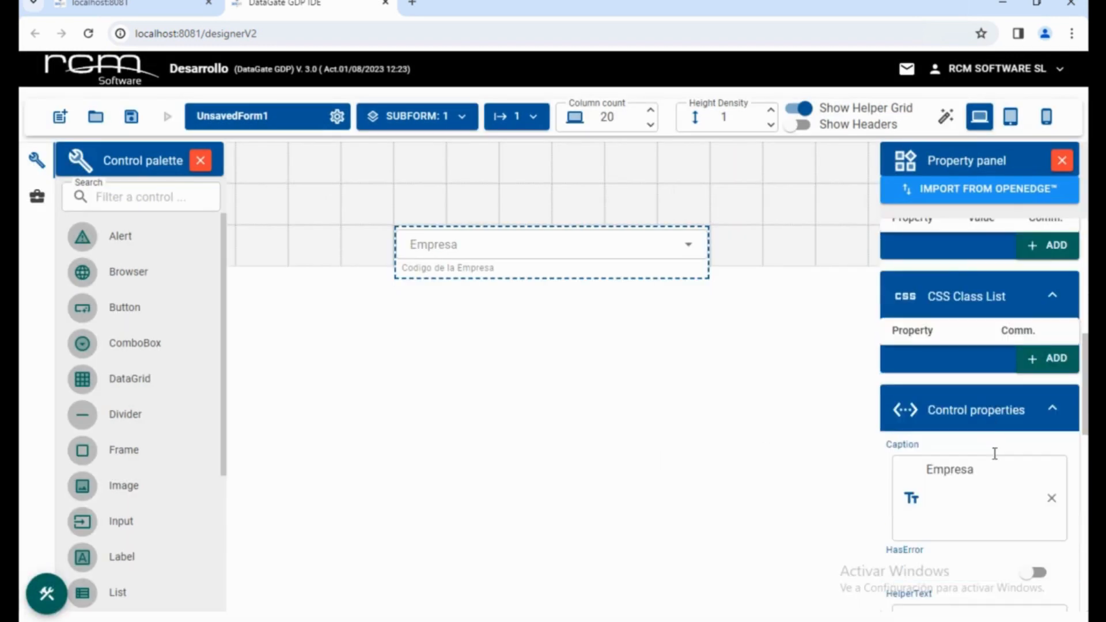
pyautogui.moveTo(978, 473); pyautogui.dragTo(900, 473)
pyautogui.scroll(4, 915, 455)
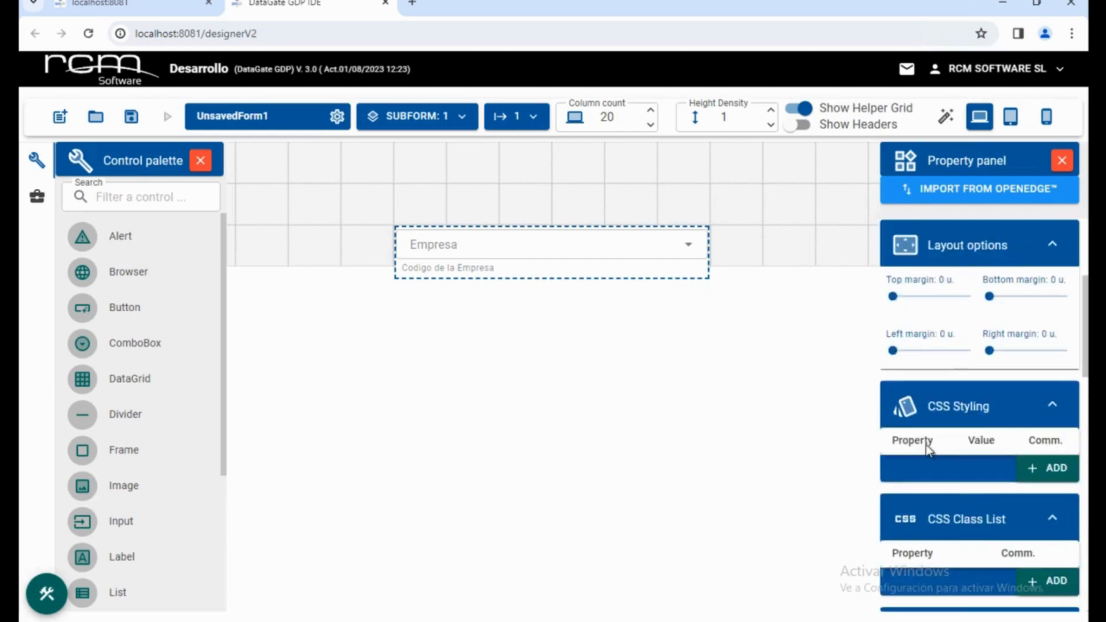
pyautogui.scroll(3, 927, 445)
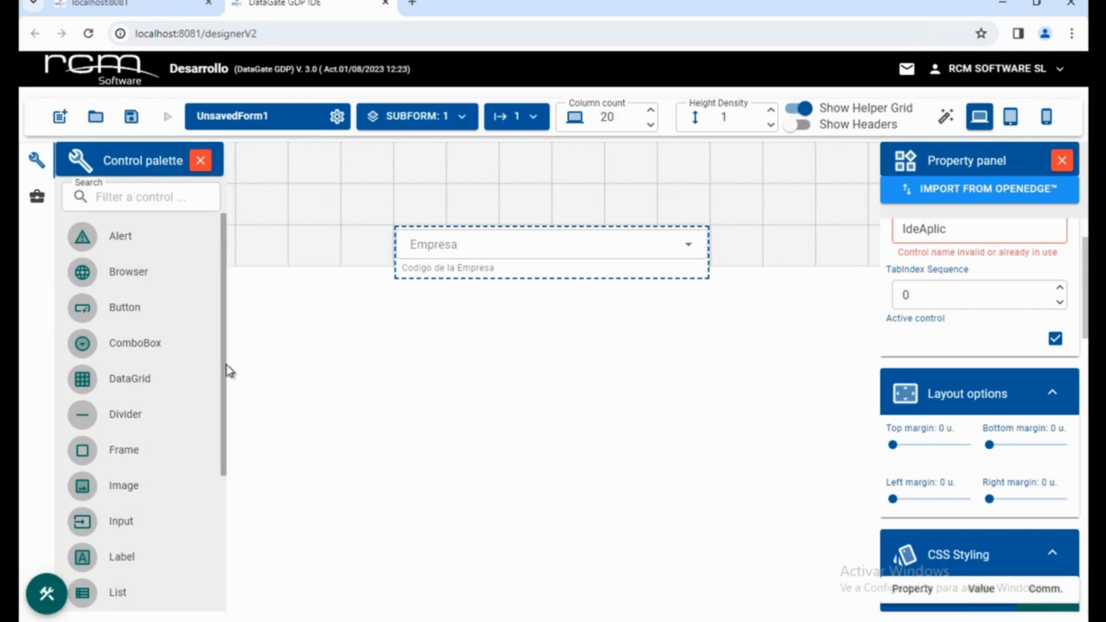
# - Add a Label control to the form's first row, starting in the second column, and widen it to about six columns
pyautogui.moveTo(223, 373); pyautogui.dragTo(230, 456)
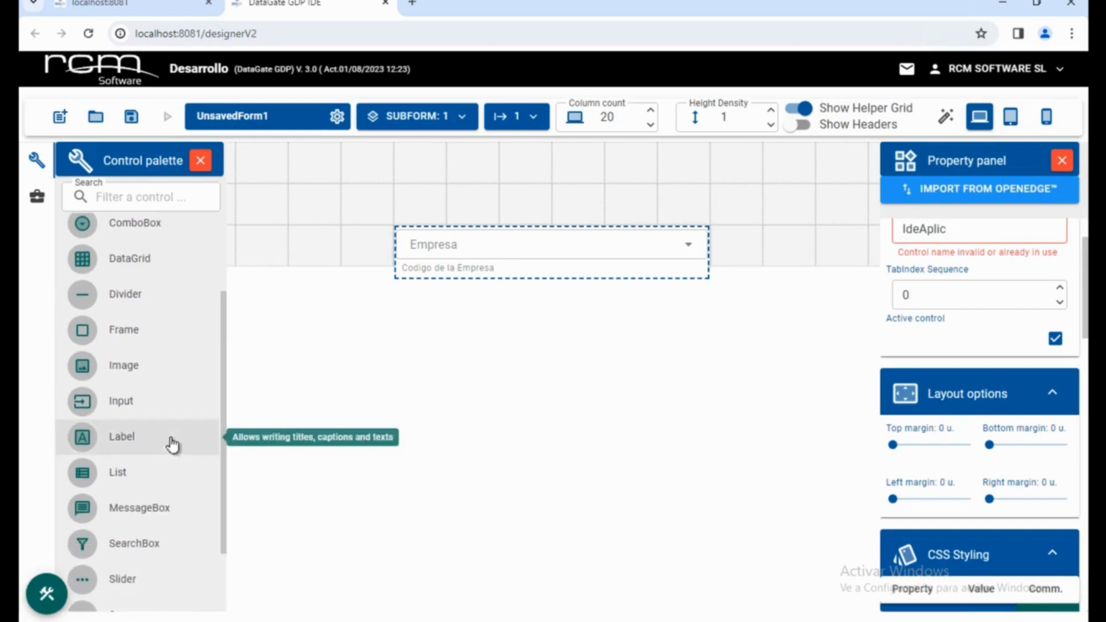
pyautogui.moveTo(136, 440); pyautogui.dragTo(121, 163)
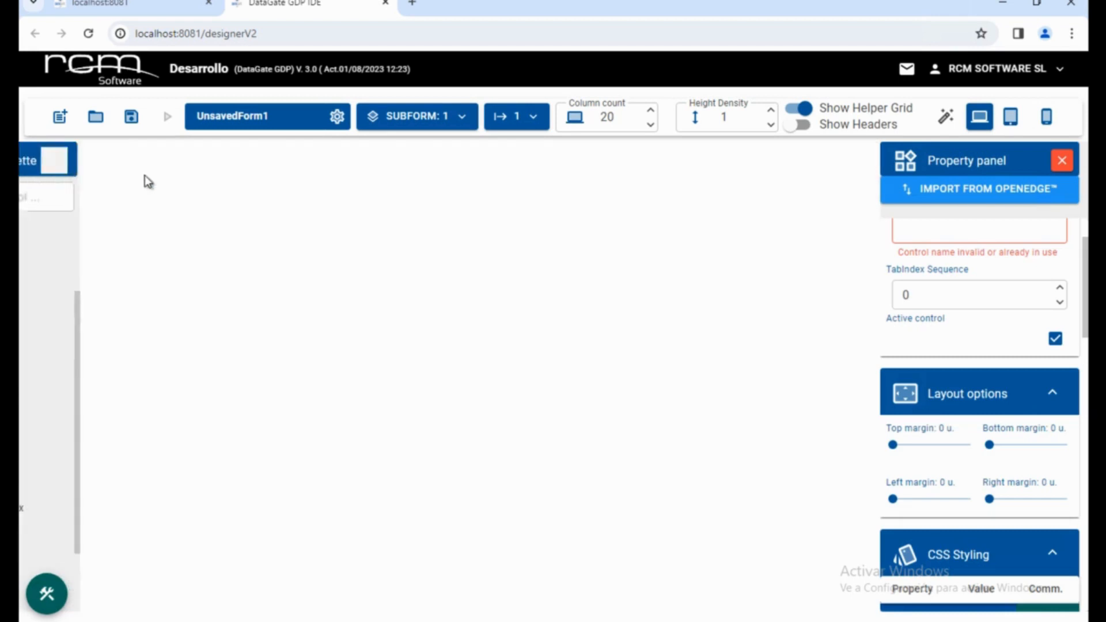
pyautogui.moveTo(122, 175); pyautogui.dragTo(397, 175)
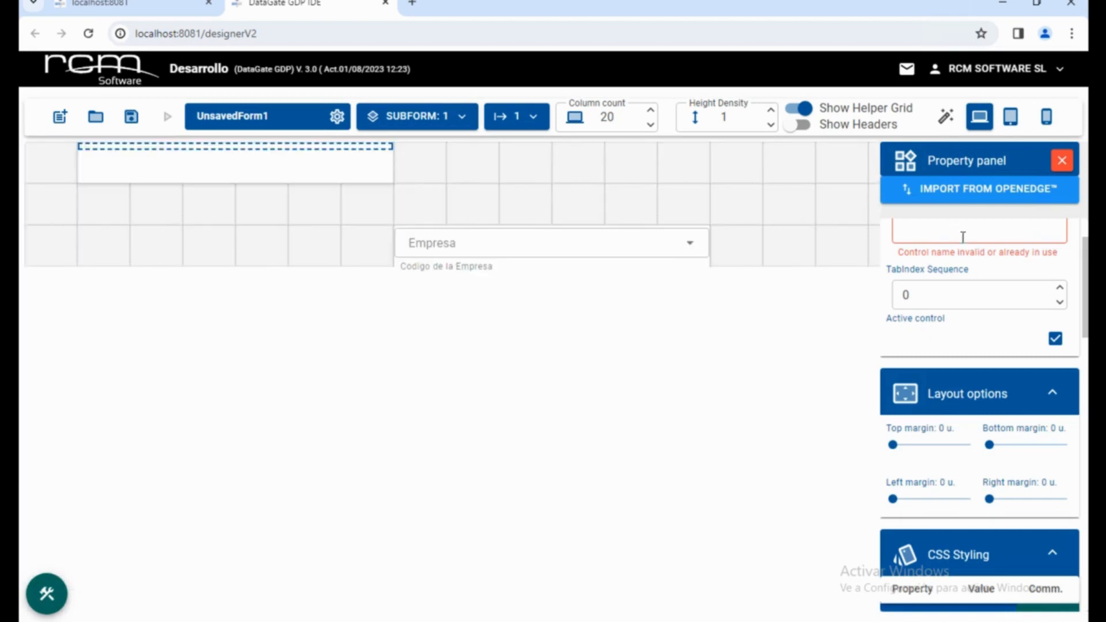
# - Name the label control Title and set its caption to "My Title"
pyautogui.scroll(2, 962, 236)
pyautogui.click(946, 299)
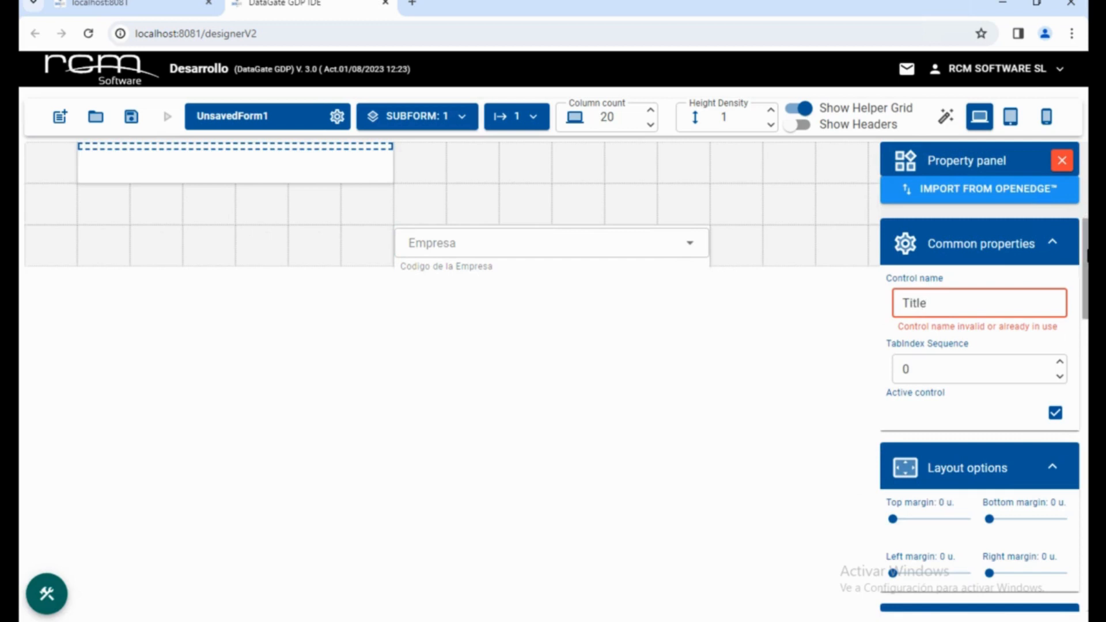
pyautogui.scroll(-10, 1059, 327)
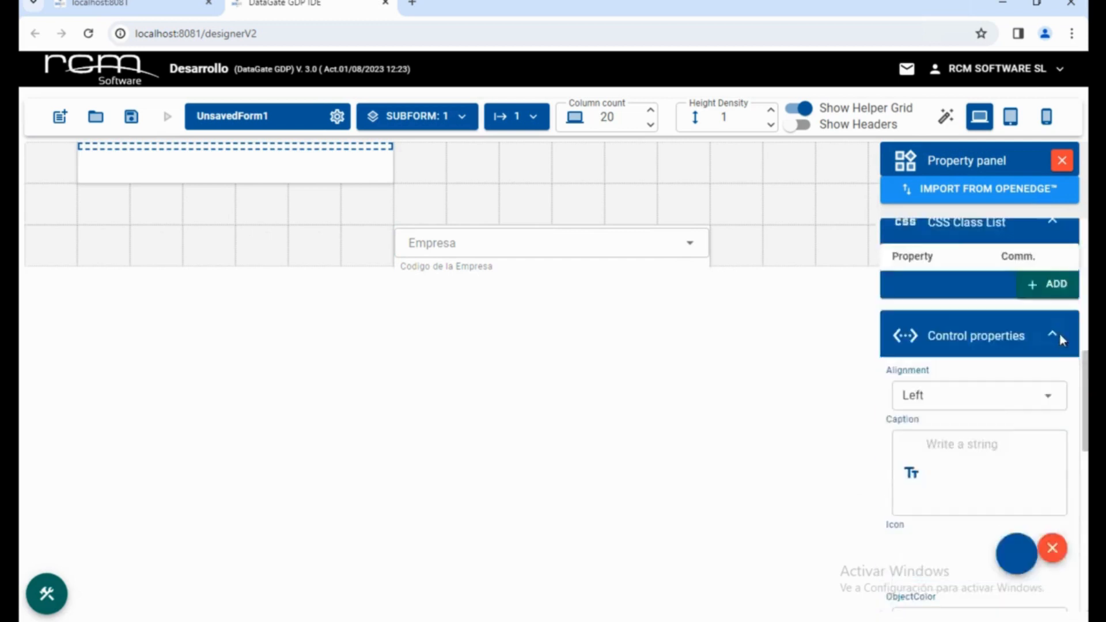
pyautogui.moveTo(926, 371); pyautogui.dragTo(986, 371)
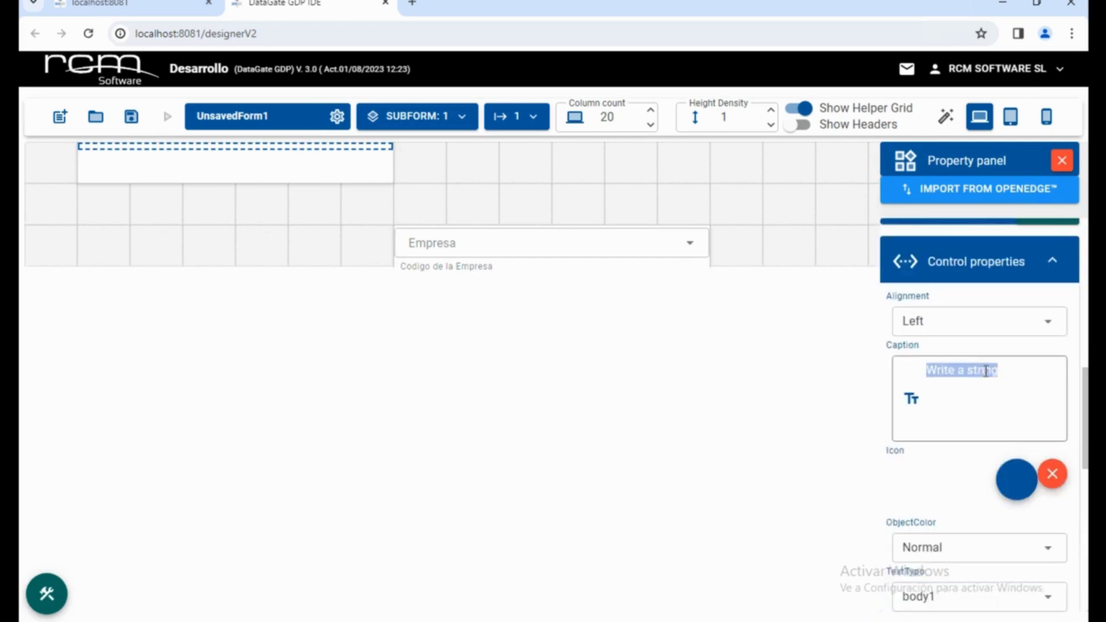
pyautogui.scroll(-1, 1009, 370)
pyautogui.click(986, 332)
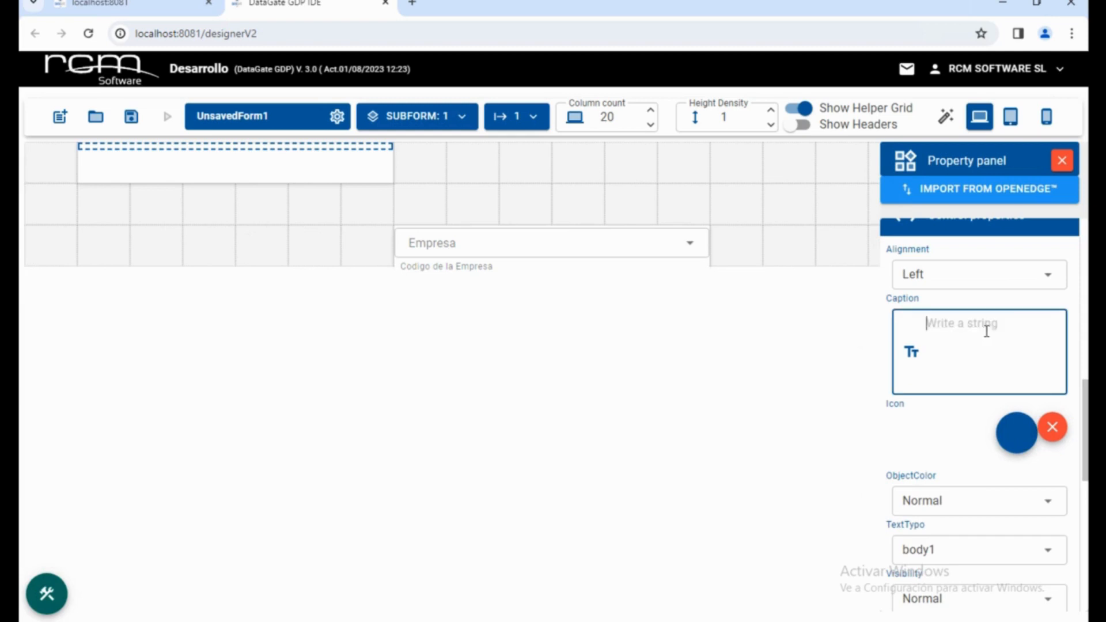
pyautogui.write('My Title')
# - Set the title label's TextTypo to h4 and its ObjectColor to Info
pyautogui.scroll(-3, 933, 422)
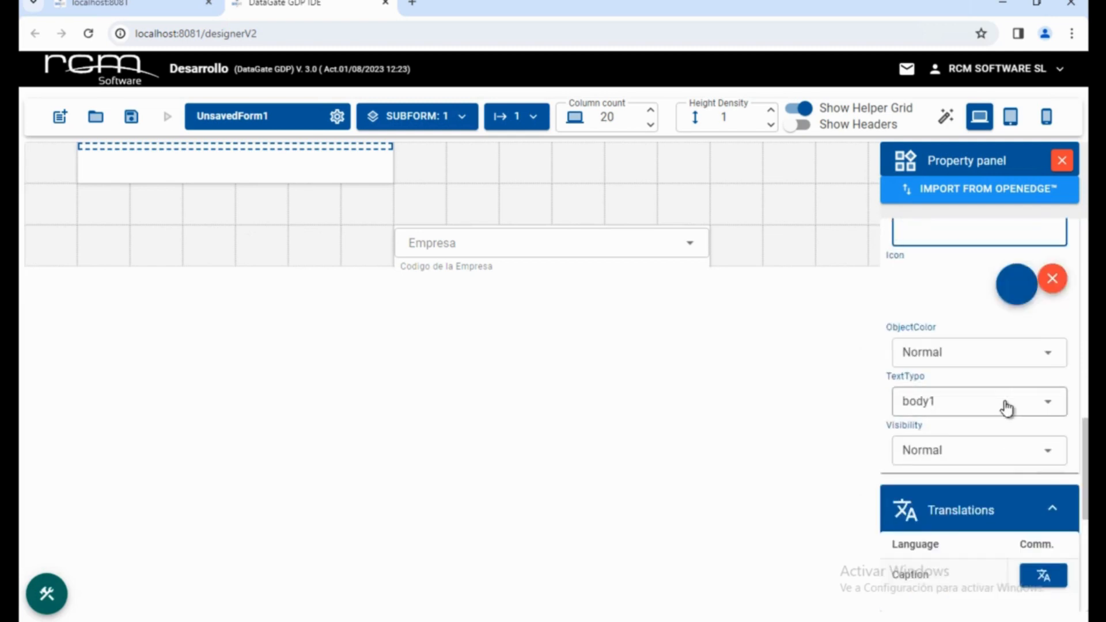
pyautogui.click(1006, 408)
pyautogui.scroll(3, 923, 420)
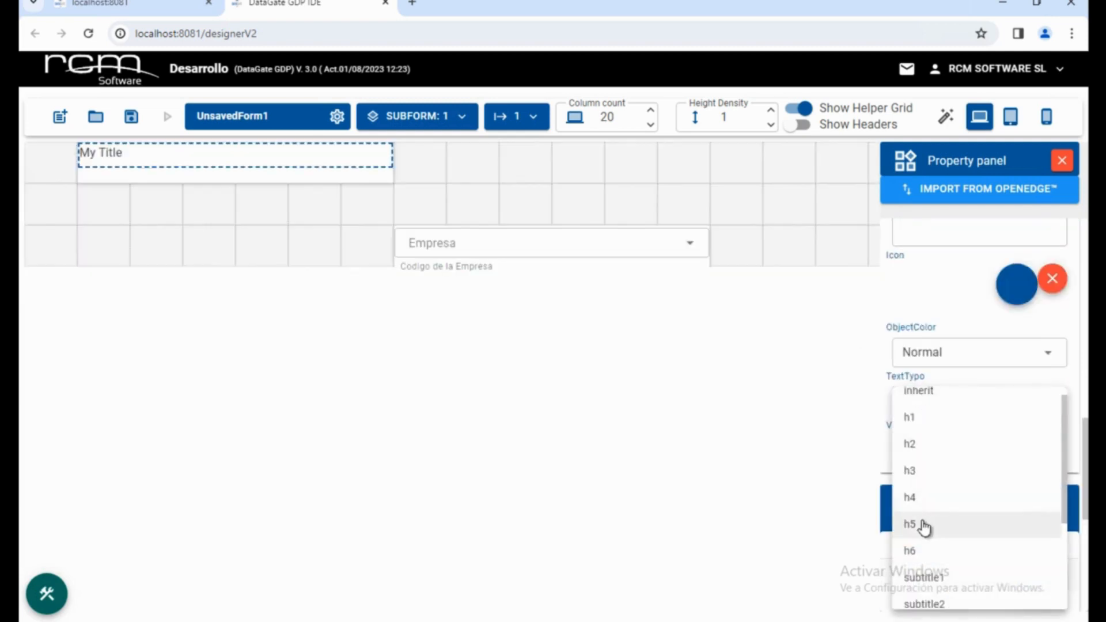
pyautogui.click(918, 498)
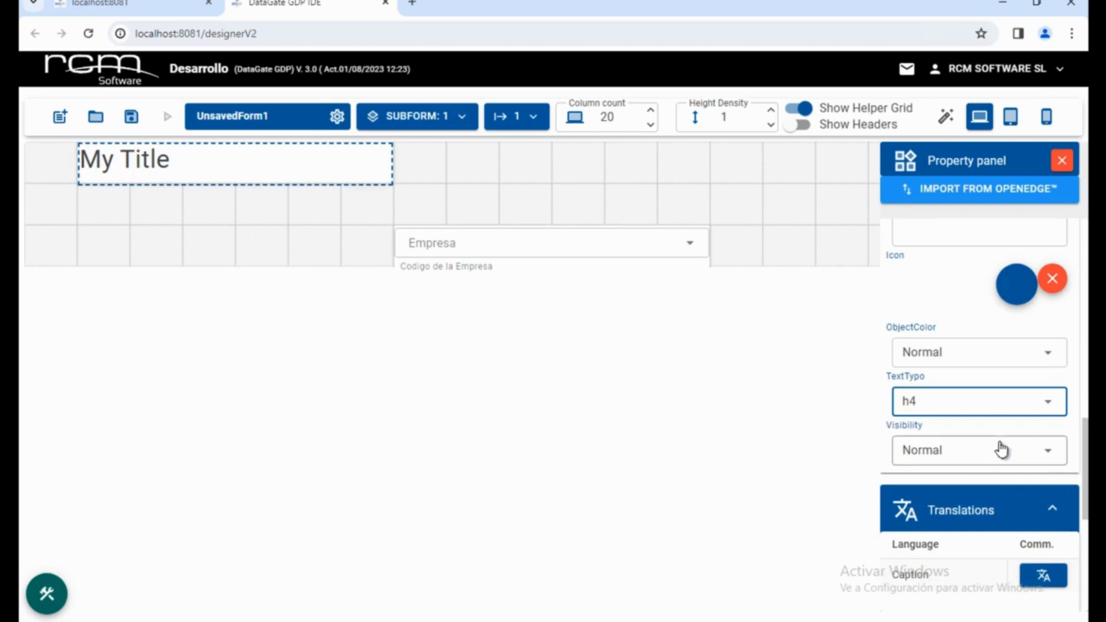
pyautogui.scroll(-2, 1001, 449)
pyautogui.scroll(1, 1056, 306)
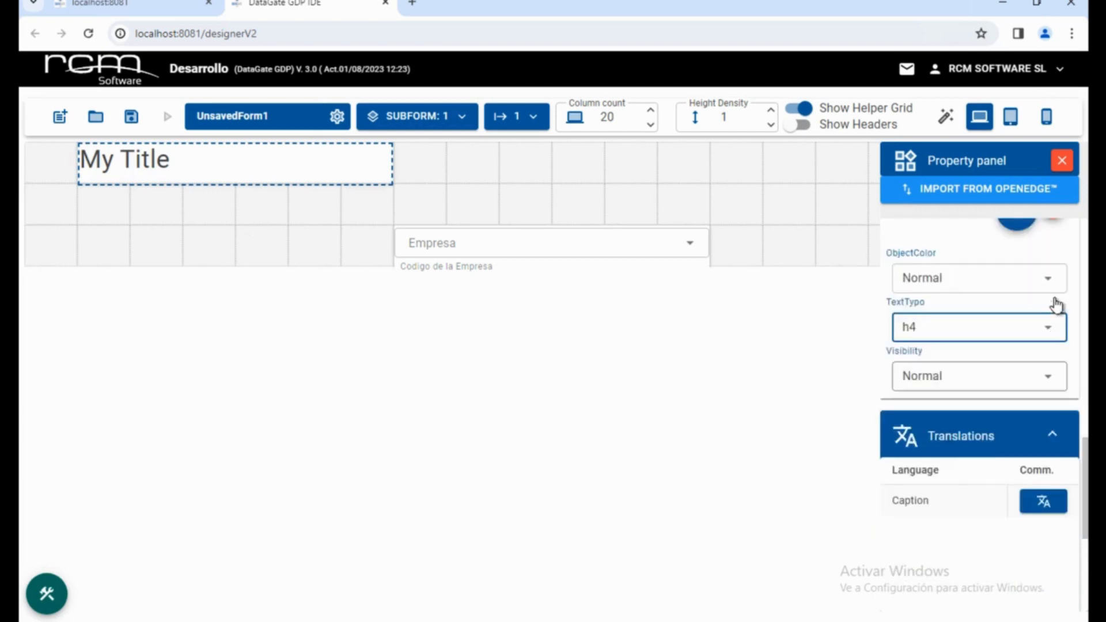
pyautogui.click(1046, 289)
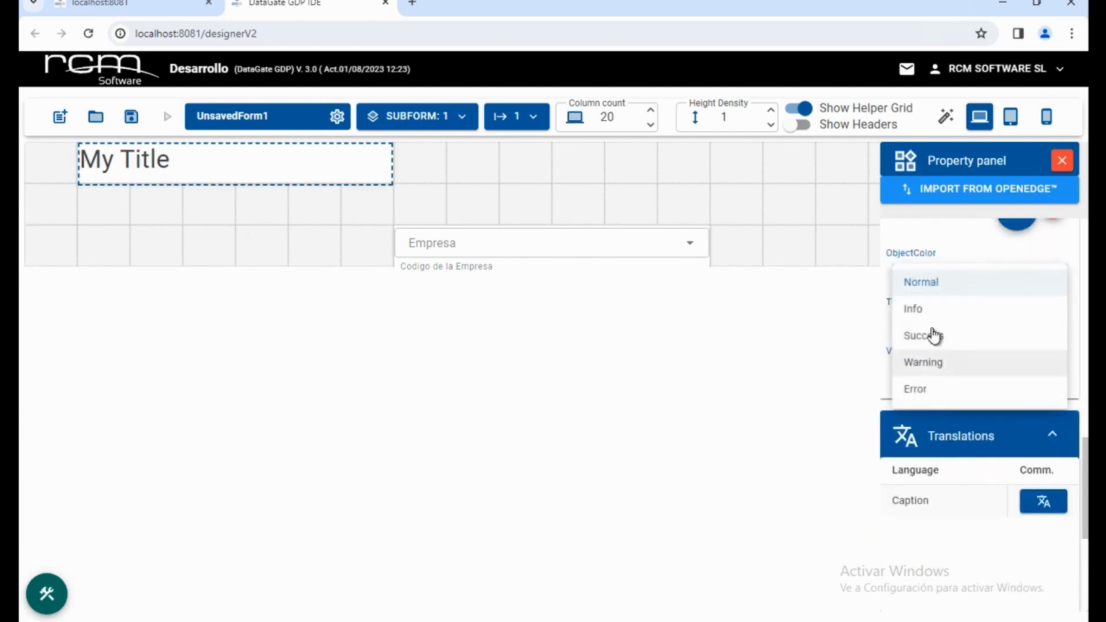
pyautogui.click(926, 313)
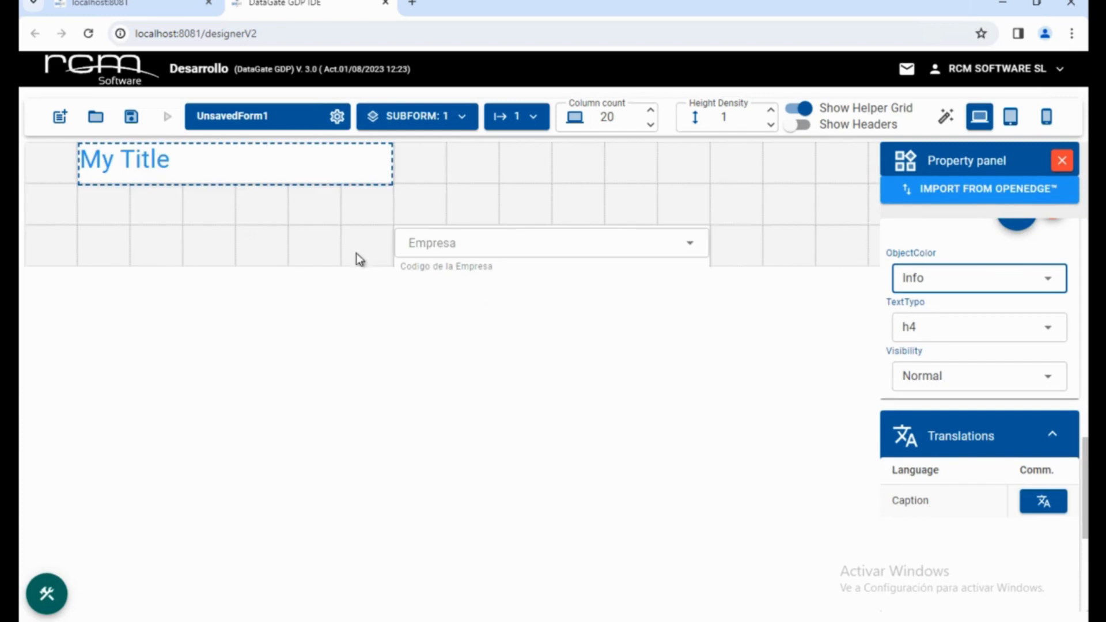
# - Add a DataGrid control below the Empresa combo box and widen it to about ten columns
pyautogui.click(53, 598)
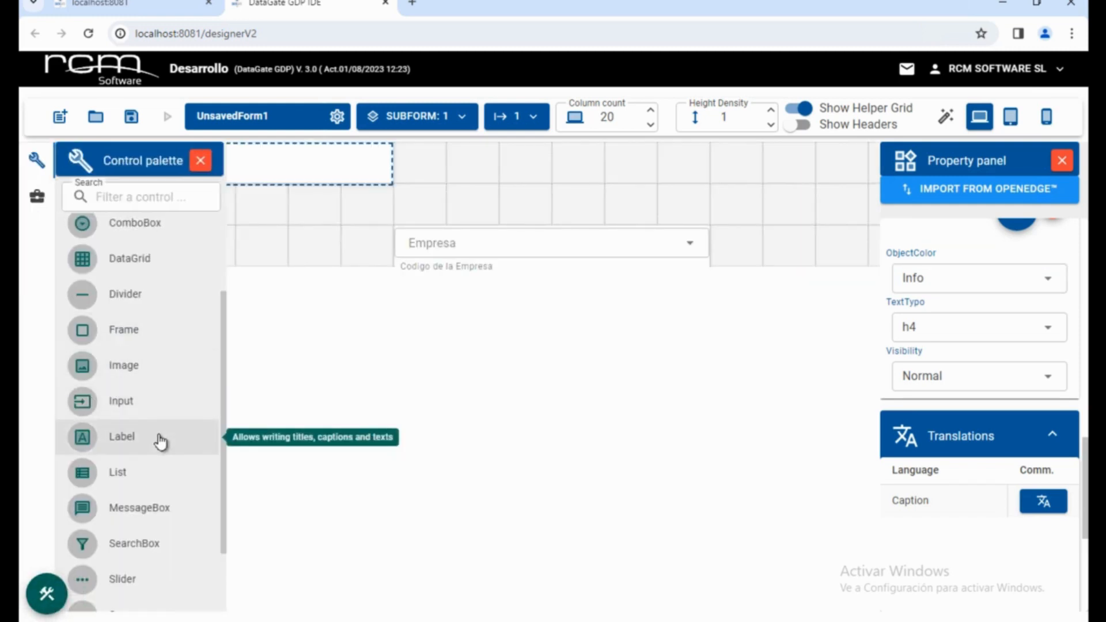
pyautogui.scroll(2, 160, 441)
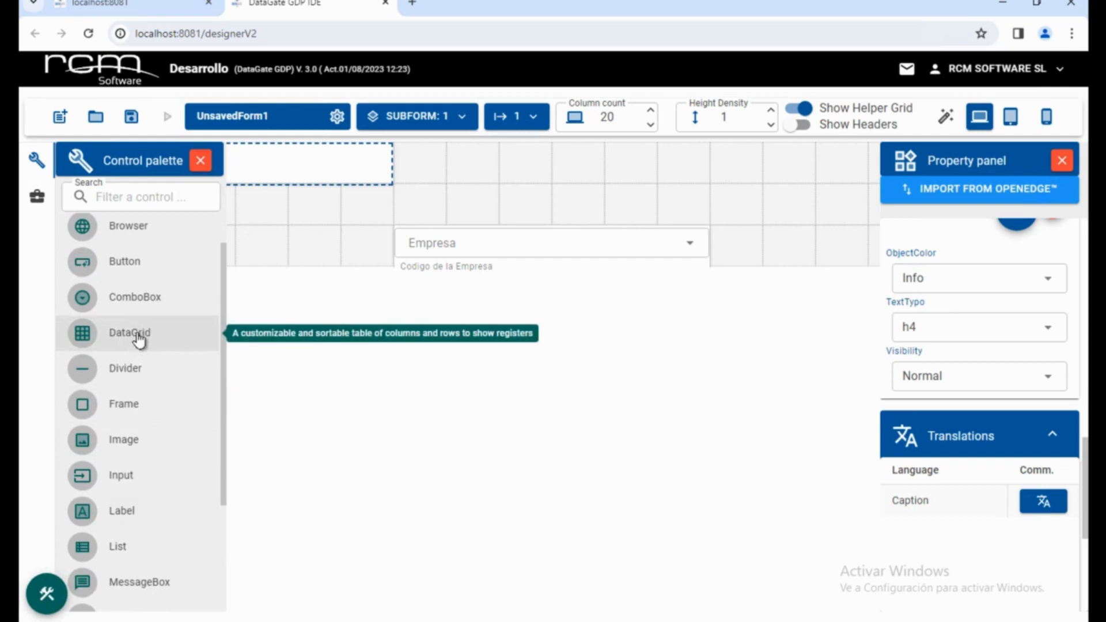
pyautogui.moveTo(138, 340); pyautogui.dragTo(283, 360)
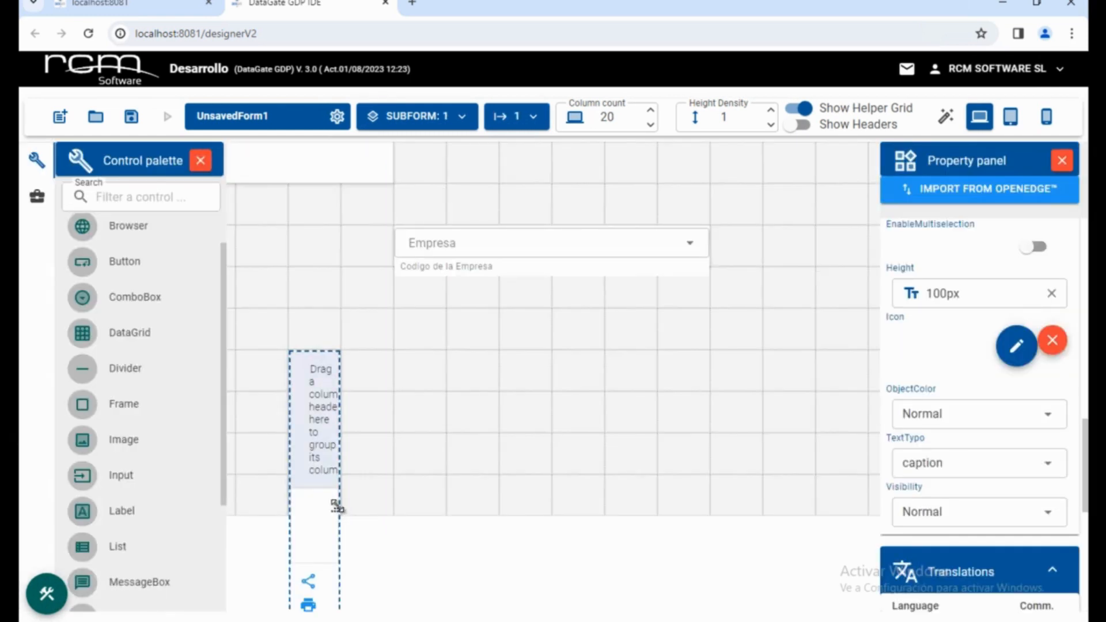
pyautogui.moveTo(337, 505); pyautogui.dragTo(810, 506)
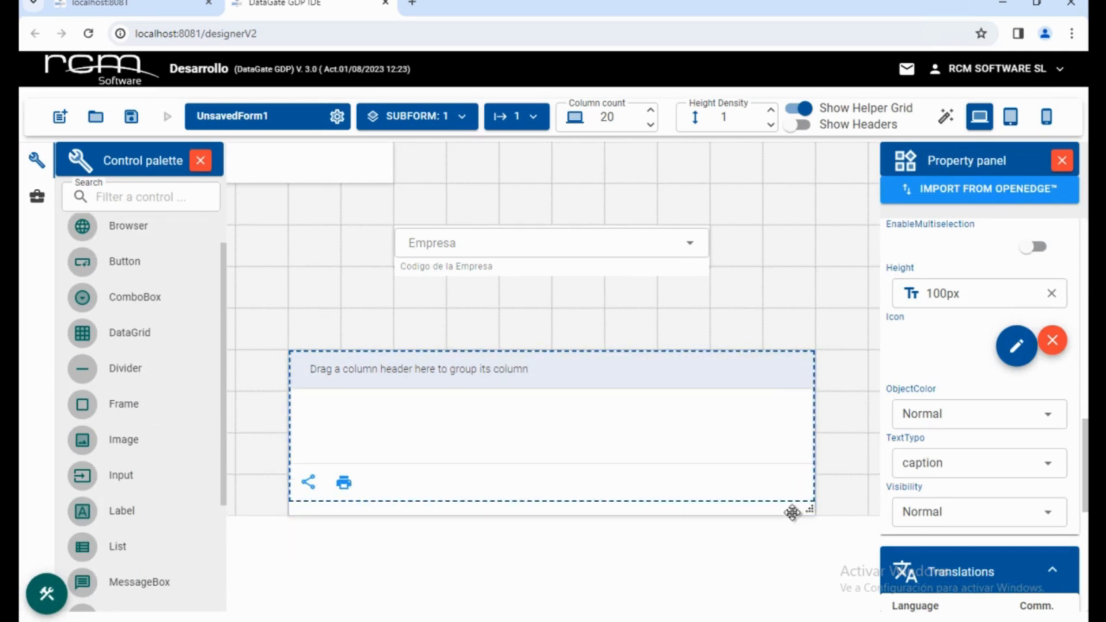
# - Name the data grid control MyGrid and set its caption to "Lista"
pyautogui.scroll(10, 977, 284)
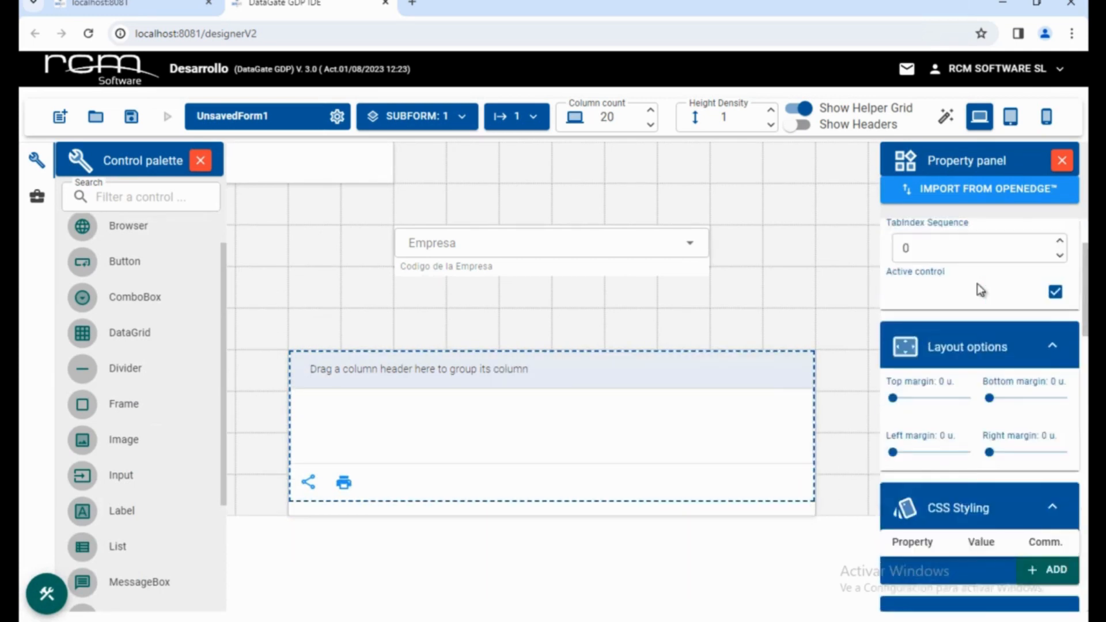
pyautogui.scroll(2, 976, 283)
pyautogui.click(947, 298)
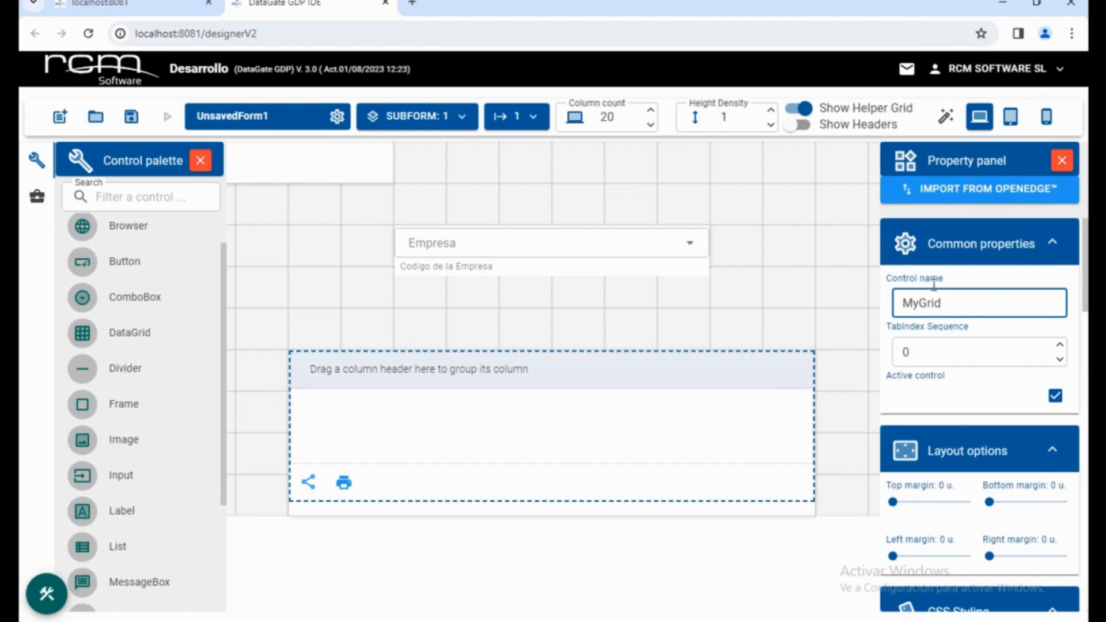
pyautogui.scroll(-8, 945, 419)
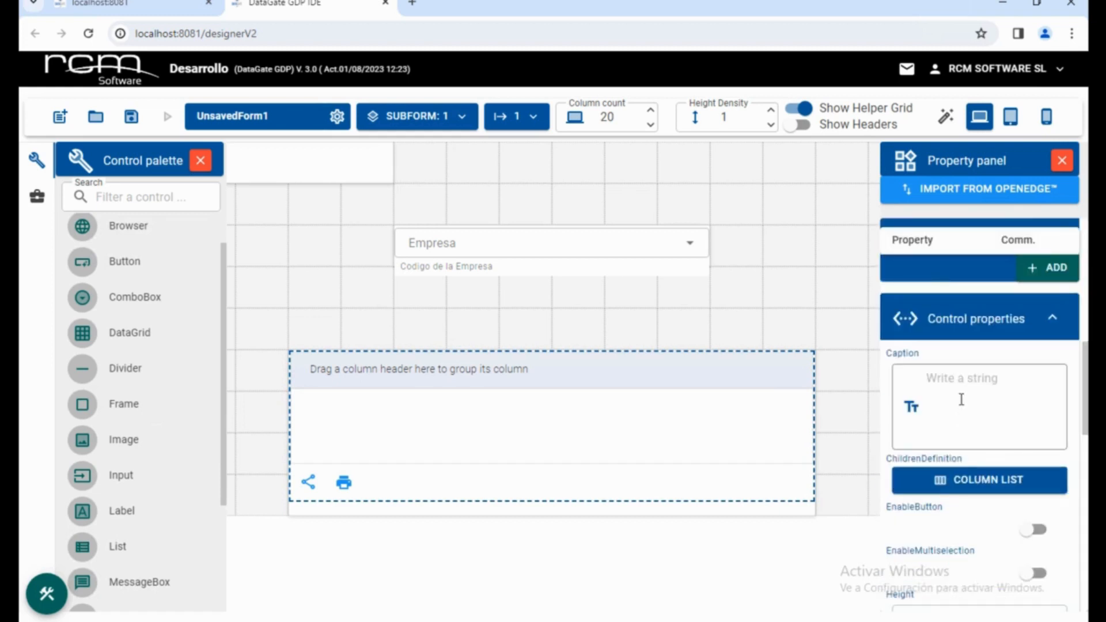
pyautogui.click(954, 407)
pyautogui.write('Lista')
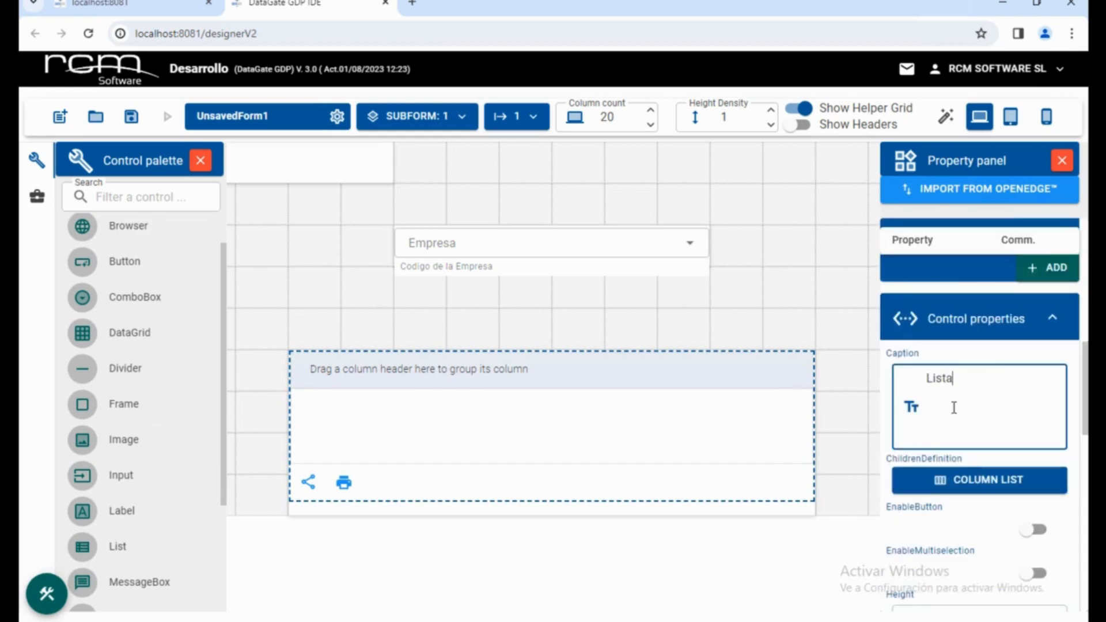
# - Start a database import for MyGrid's column list, with DG_ERP as the database and AgencEnv as the table
pyautogui.scroll(-1, 956, 403)
pyautogui.click(994, 401)
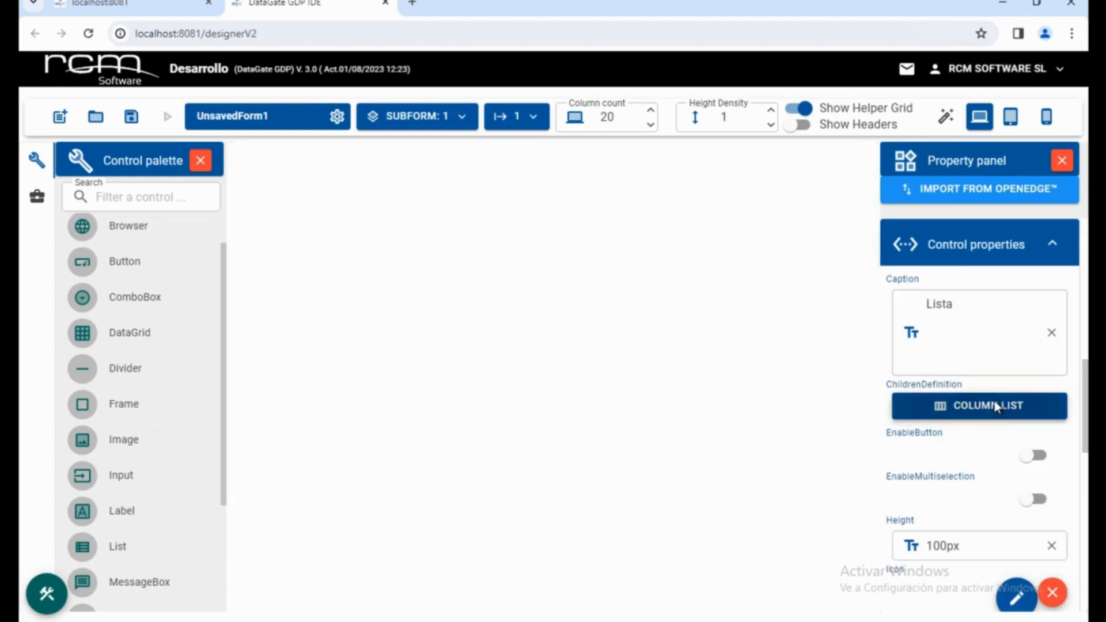
pyautogui.click(898, 580)
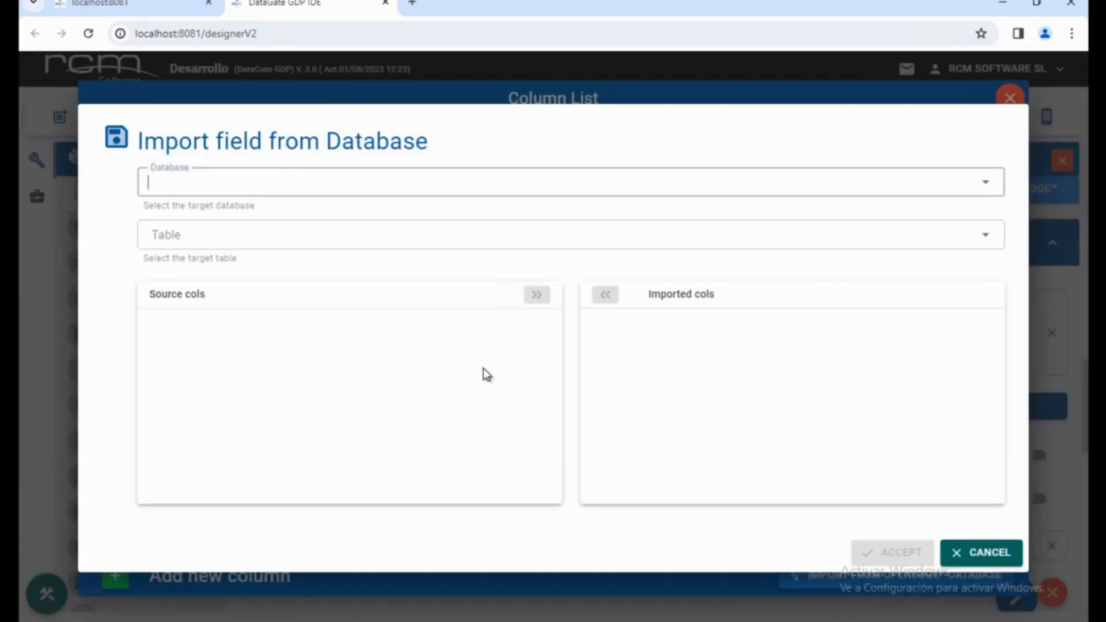
pyautogui.click(987, 187)
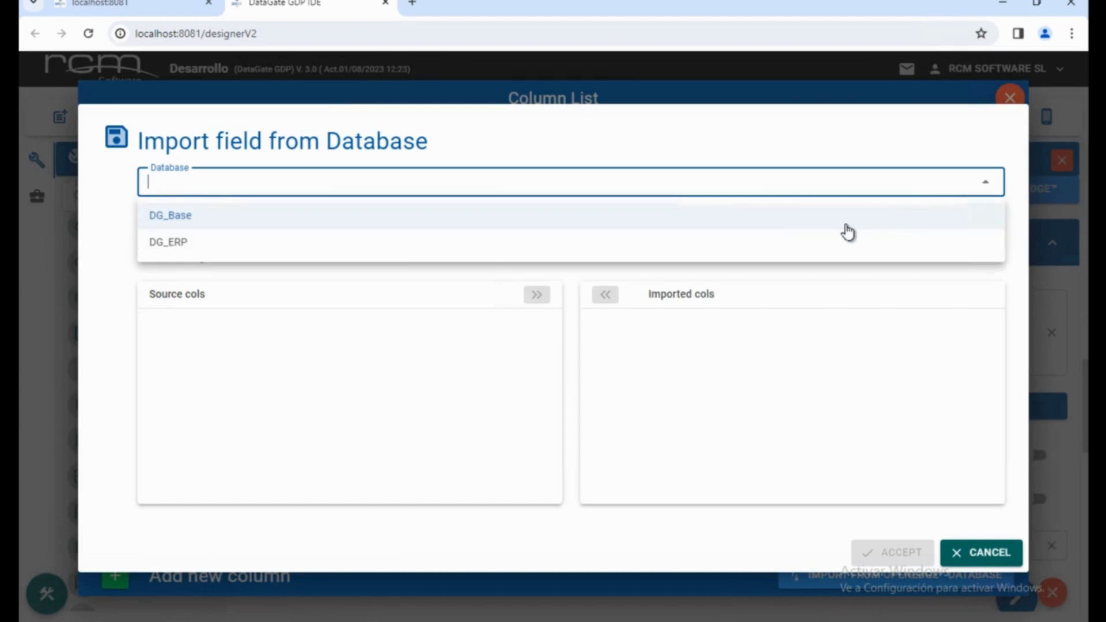
pyautogui.click(365, 251)
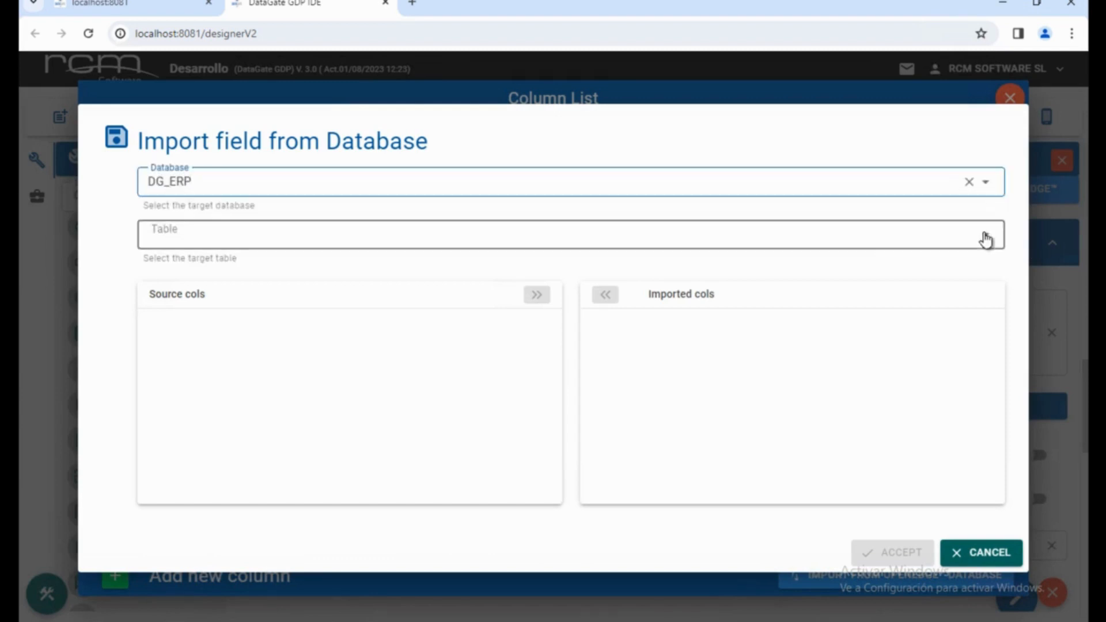
pyautogui.click(987, 238)
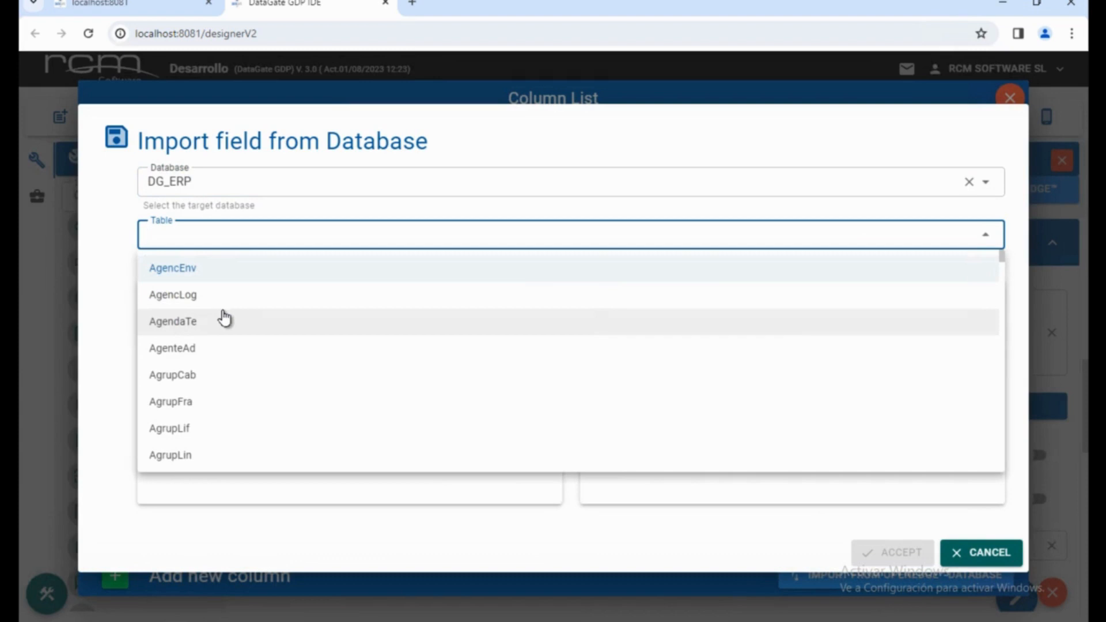
pyautogui.click(194, 270)
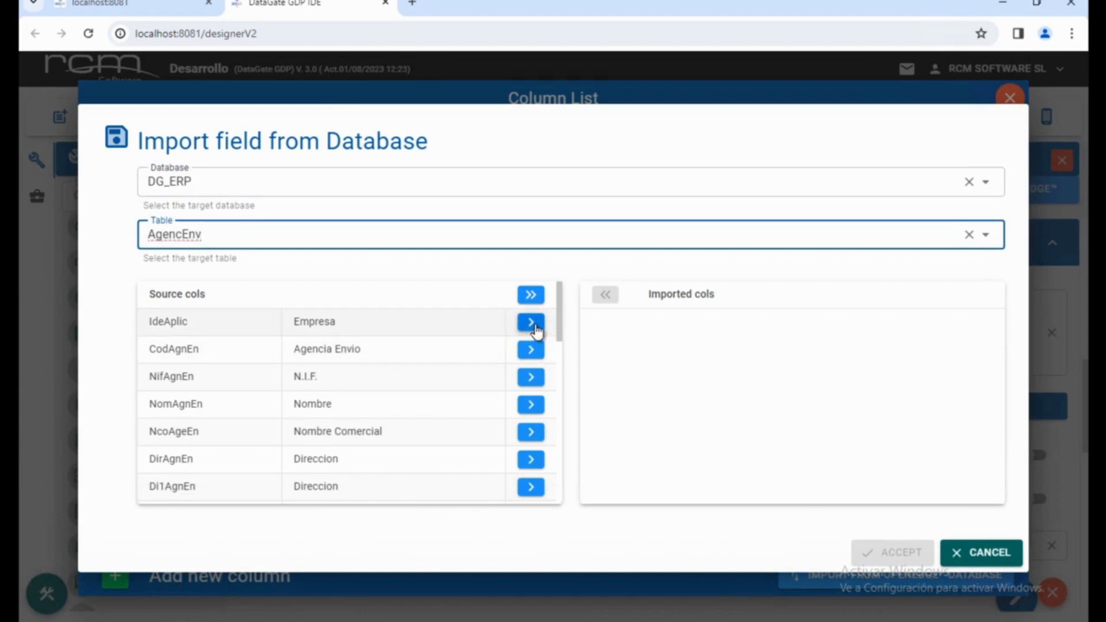
# - Import the columns CodAgnEn, NifAgnEn, NcoAgeEn, DirAgnEn, Di1AgnEn, CodPosAg and CodPaise into the grid and close the column list
pyautogui.click(531, 349)
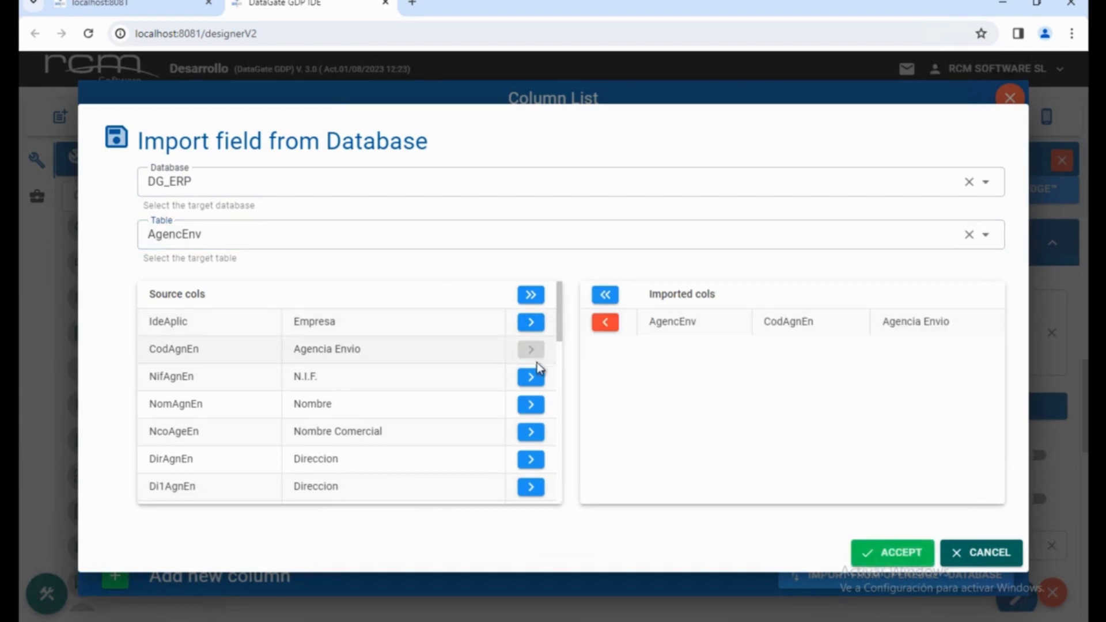
pyautogui.click(531, 378)
pyautogui.click(530, 433)
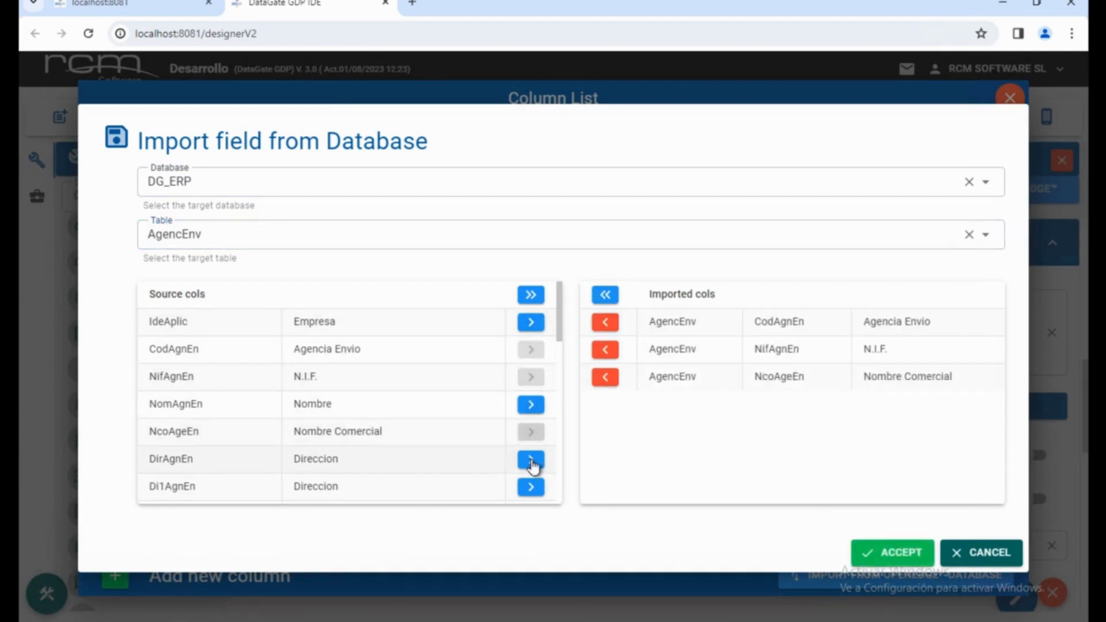
pyautogui.click(535, 459)
pyautogui.scroll(-3, 536, 450)
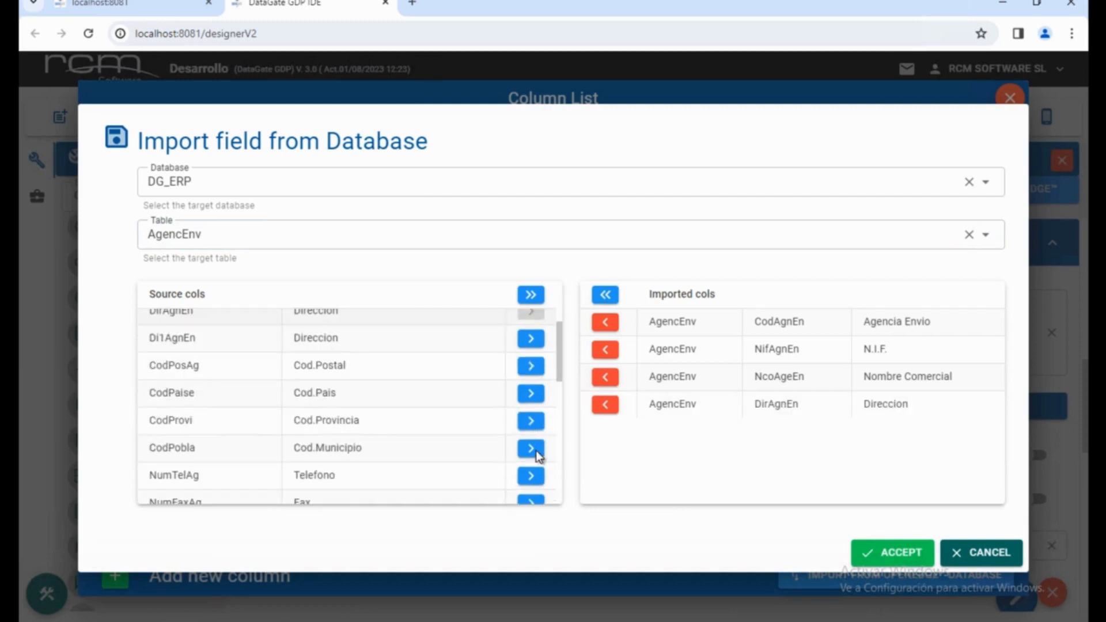
pyautogui.click(531, 339)
pyautogui.click(530, 366)
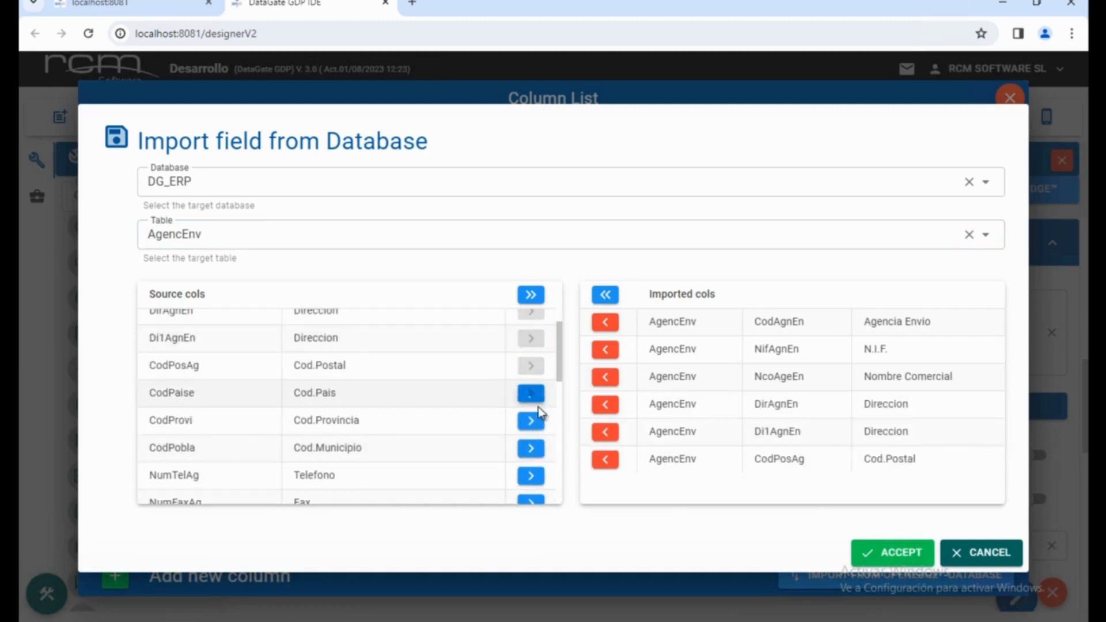
pyautogui.click(530, 393)
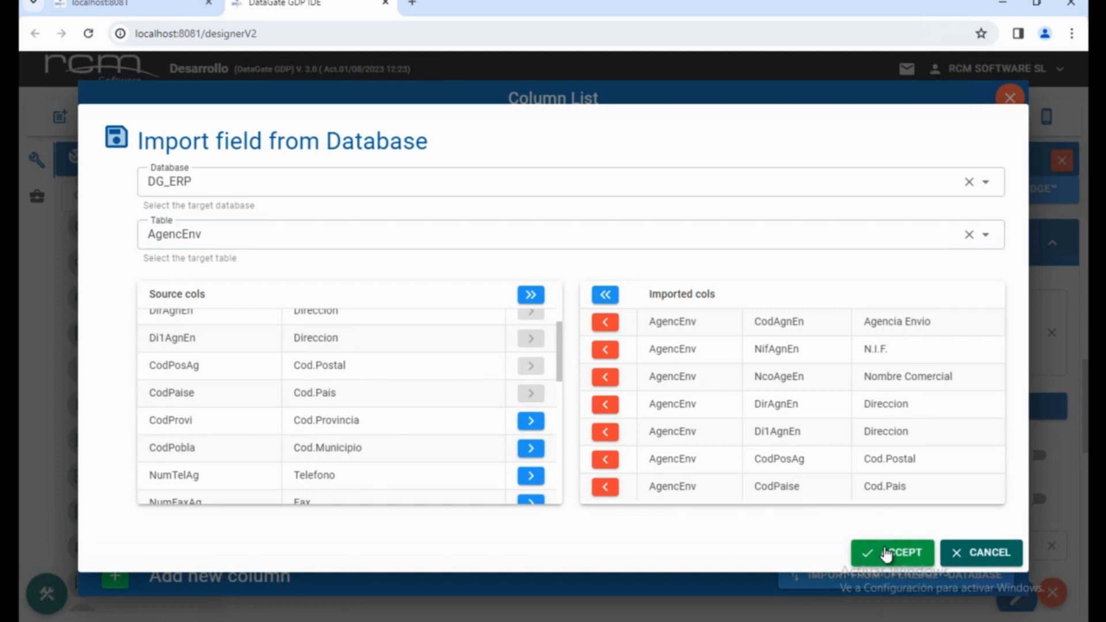
pyautogui.click(885, 554)
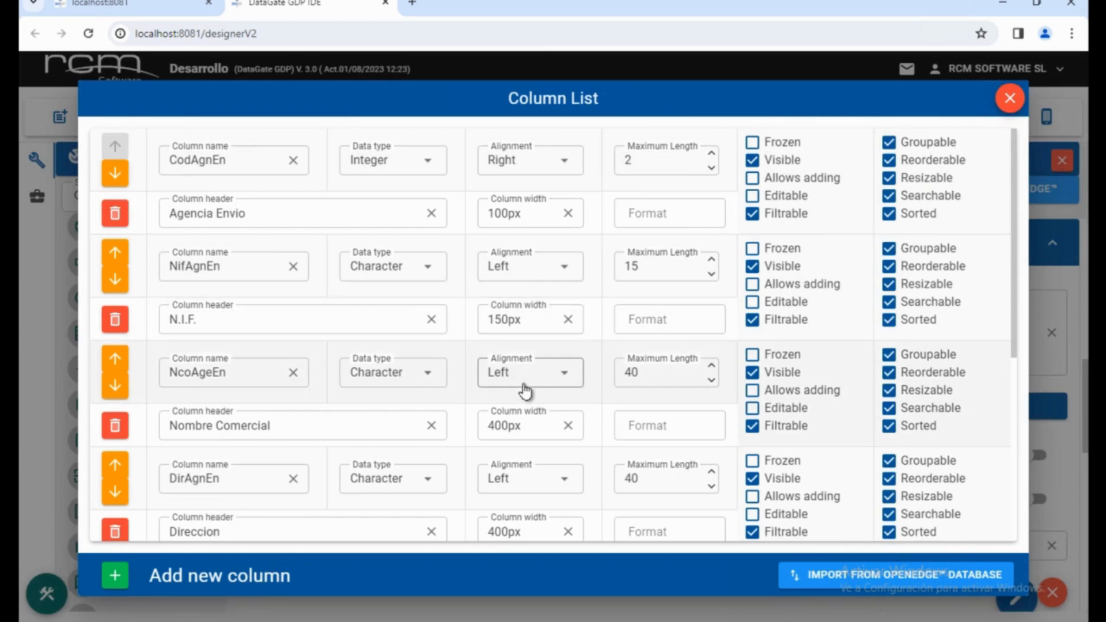
pyautogui.click(1009, 98)
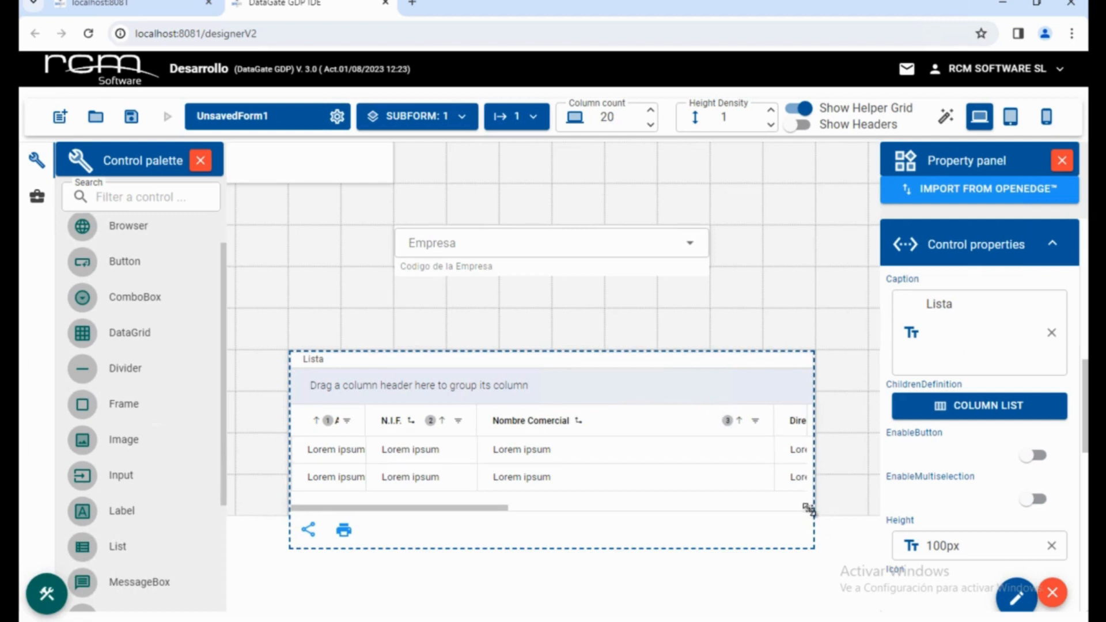
# - Widen the data grid to about eleven columns and close the property panel and control palette
pyautogui.moveTo(809, 509); pyautogui.dragTo(866, 510)
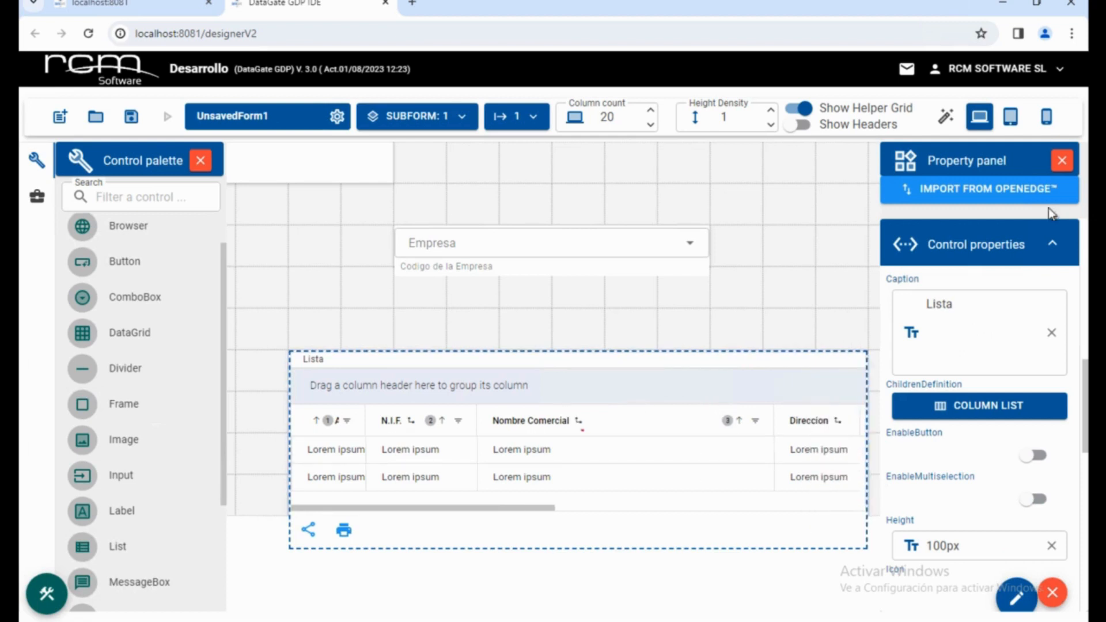
pyautogui.click(1065, 163)
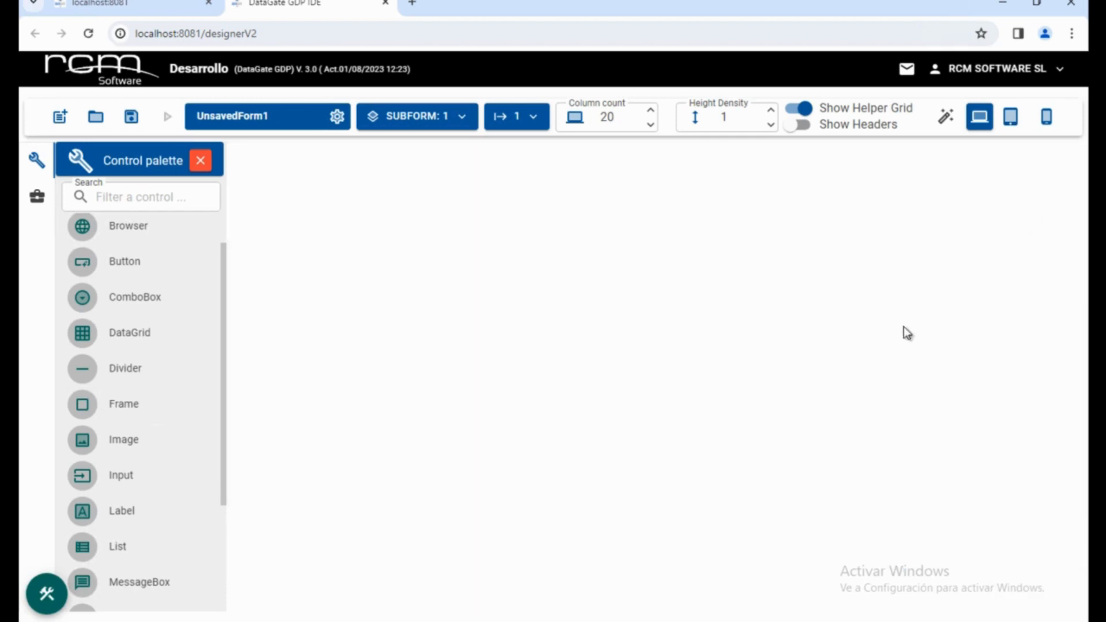
pyautogui.click(201, 161)
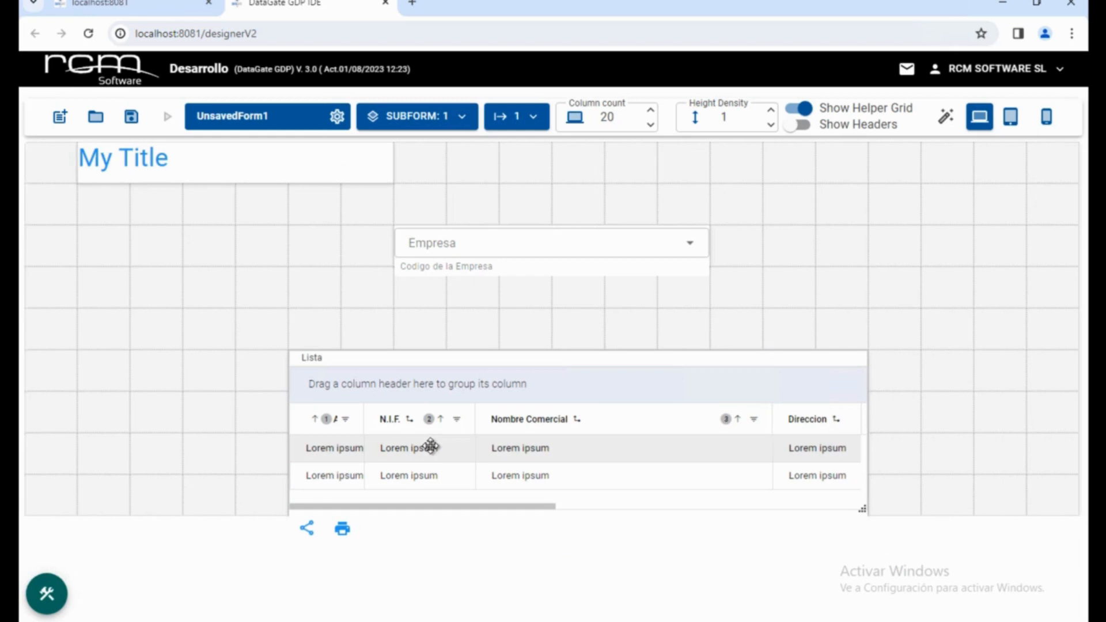
# - Show the control headers, open the properties of IdeAplic and MyGrid from them, and hide the headers again
pyautogui.click(809, 130)
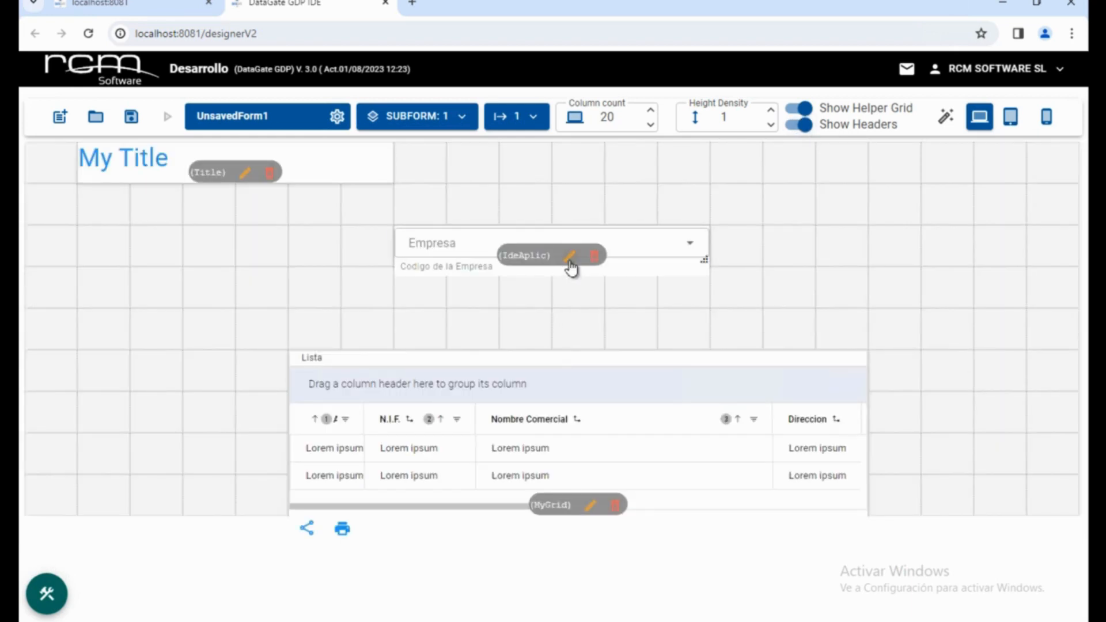
pyautogui.click(569, 259)
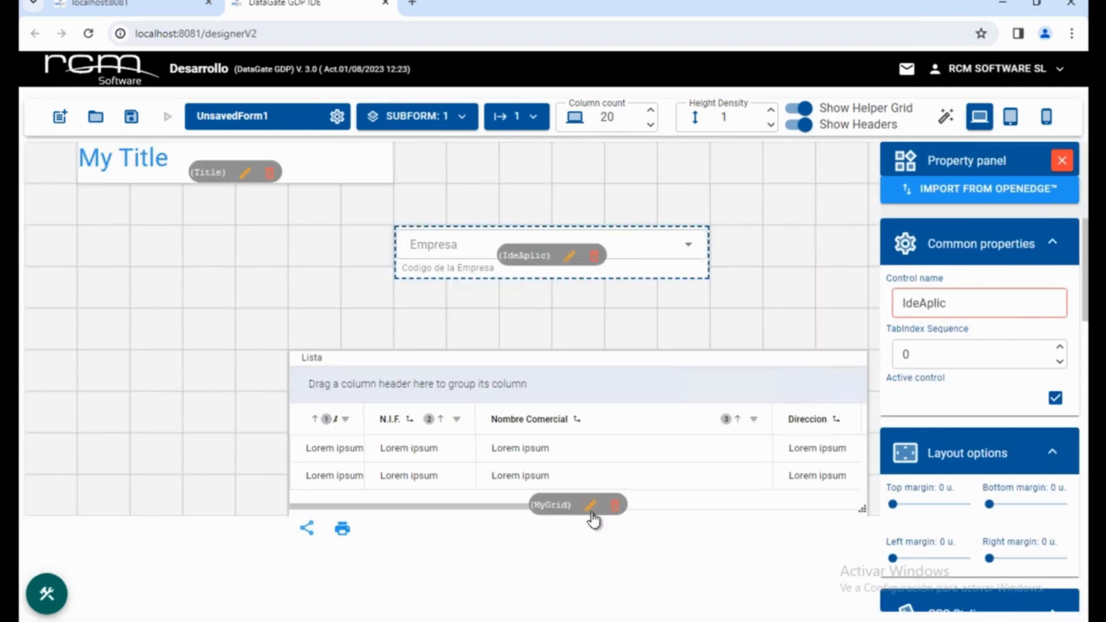
pyautogui.click(590, 507)
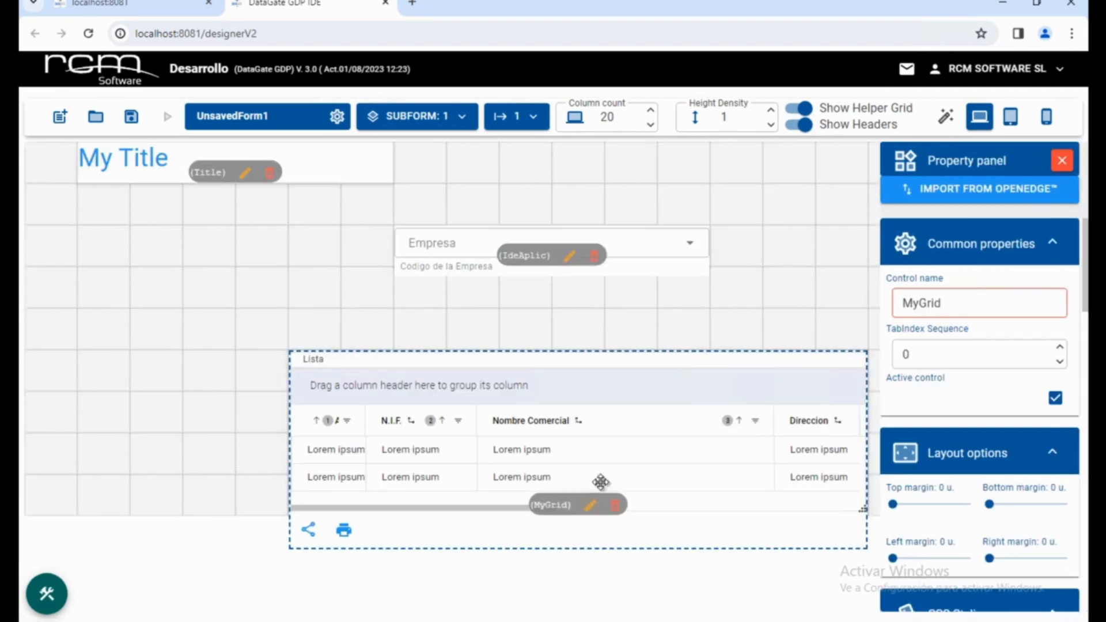
pyautogui.click(799, 124)
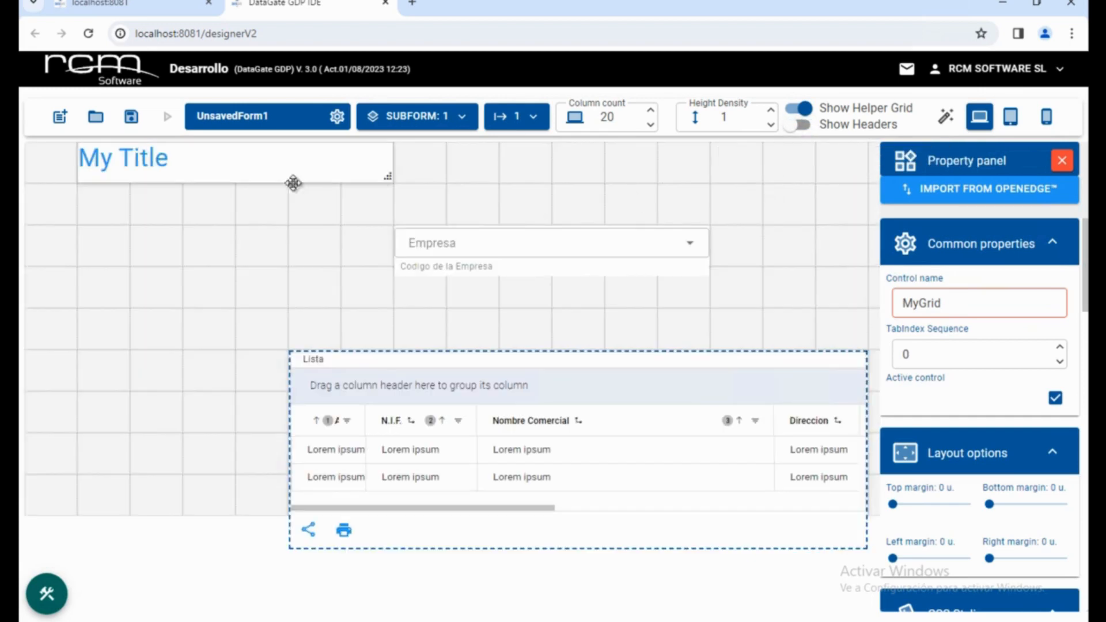
# - Save the form under the name MyProgressTest
pyautogui.click(132, 128)
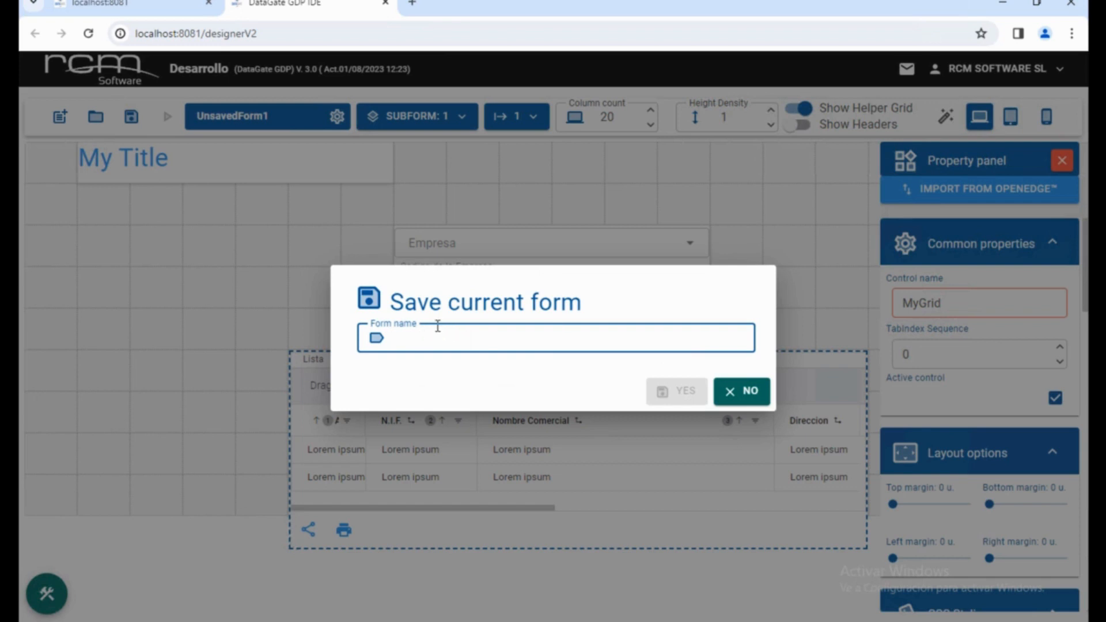
pyautogui.write('MyProgressTest')
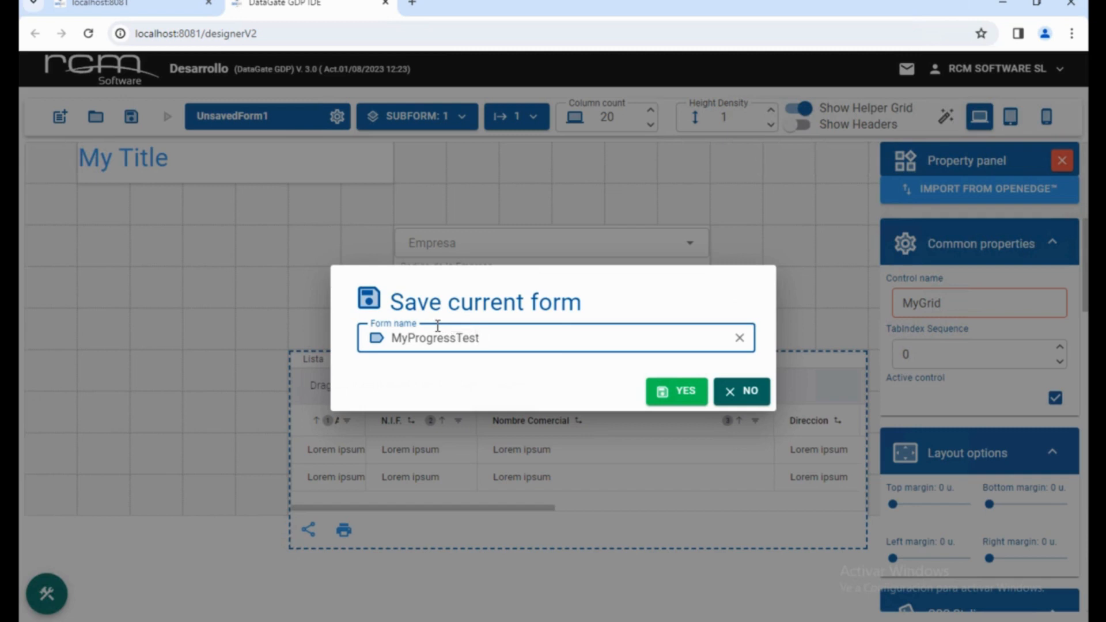
pyautogui.click(693, 396)
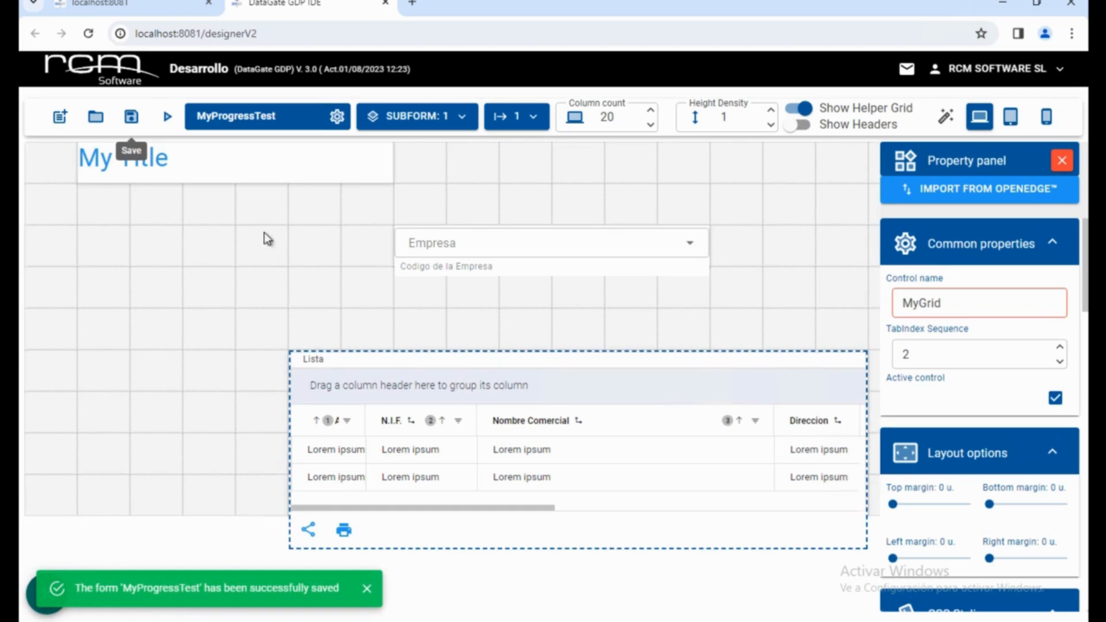
# - Run the form in debug mode and test the Empresa combo box with IMPORTACIONES RODRIGUEZ SA and SPORTWEAR SL
pyautogui.click(168, 119)
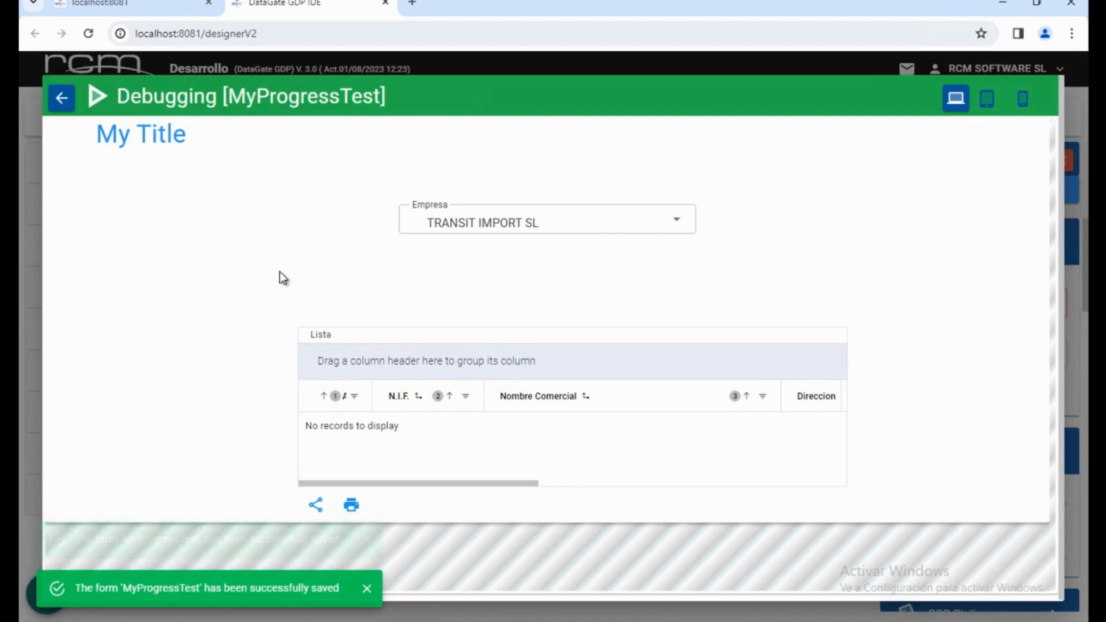
pyautogui.click(677, 225)
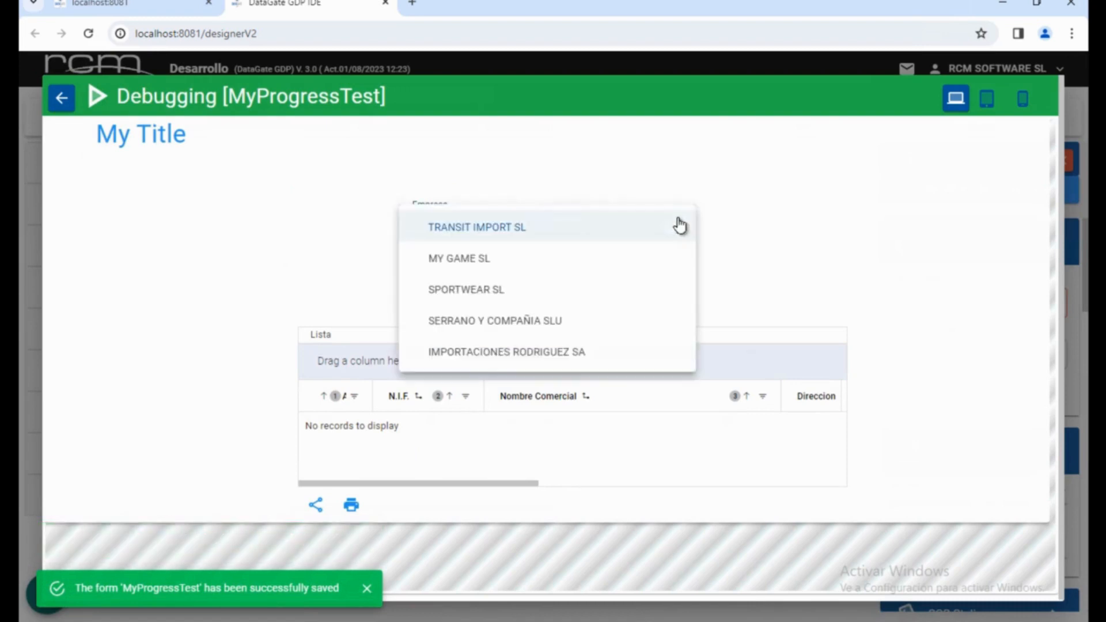
pyautogui.click(525, 348)
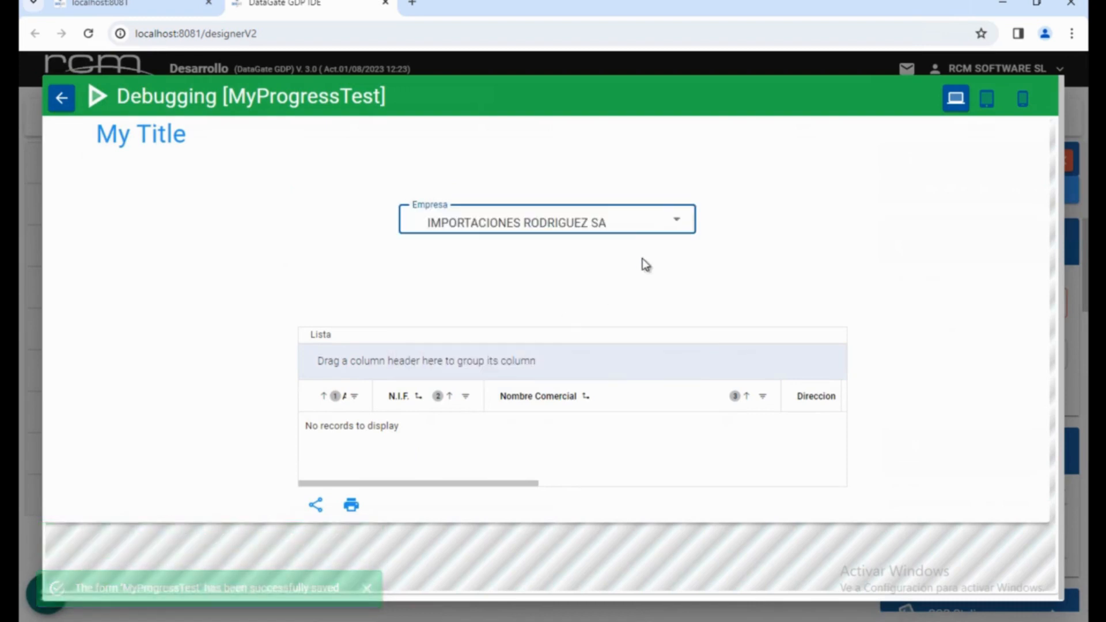
pyautogui.click(668, 220)
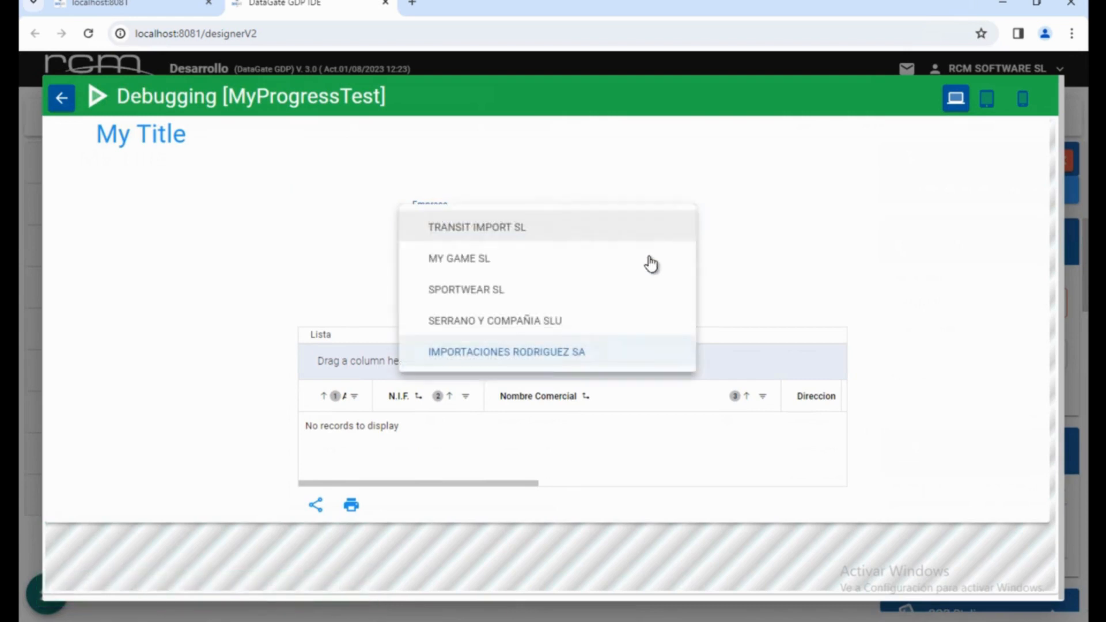
pyautogui.click(484, 289)
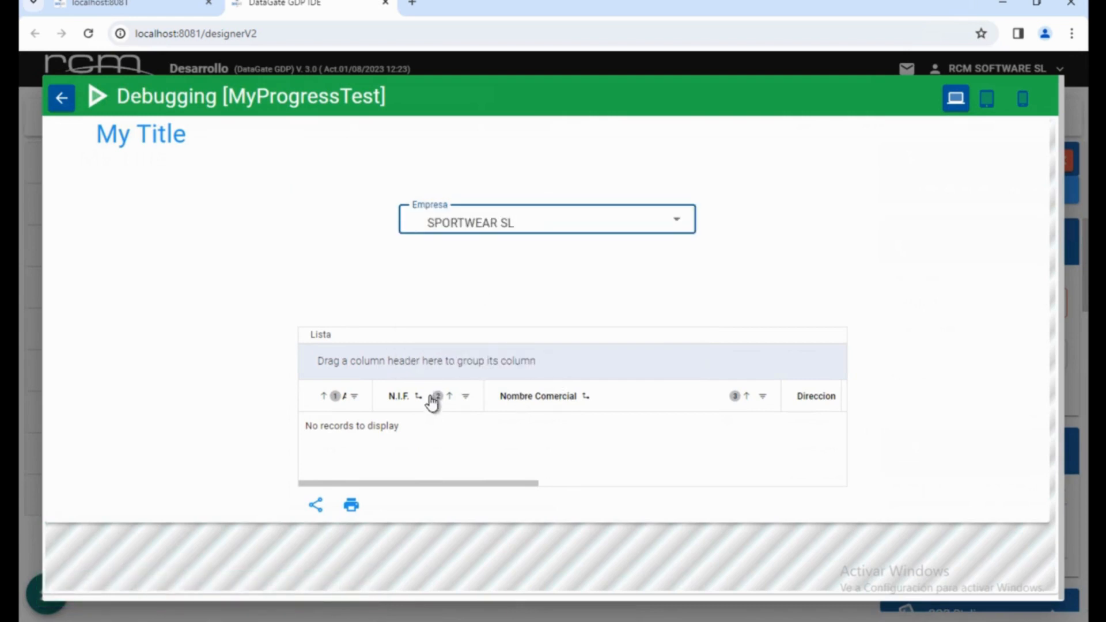
# - Test grouping the grid by N.I.F. and Nombre Comercial, remove the groupings and return to the designer
pyautogui.moveTo(403, 399); pyautogui.dragTo(391, 363)
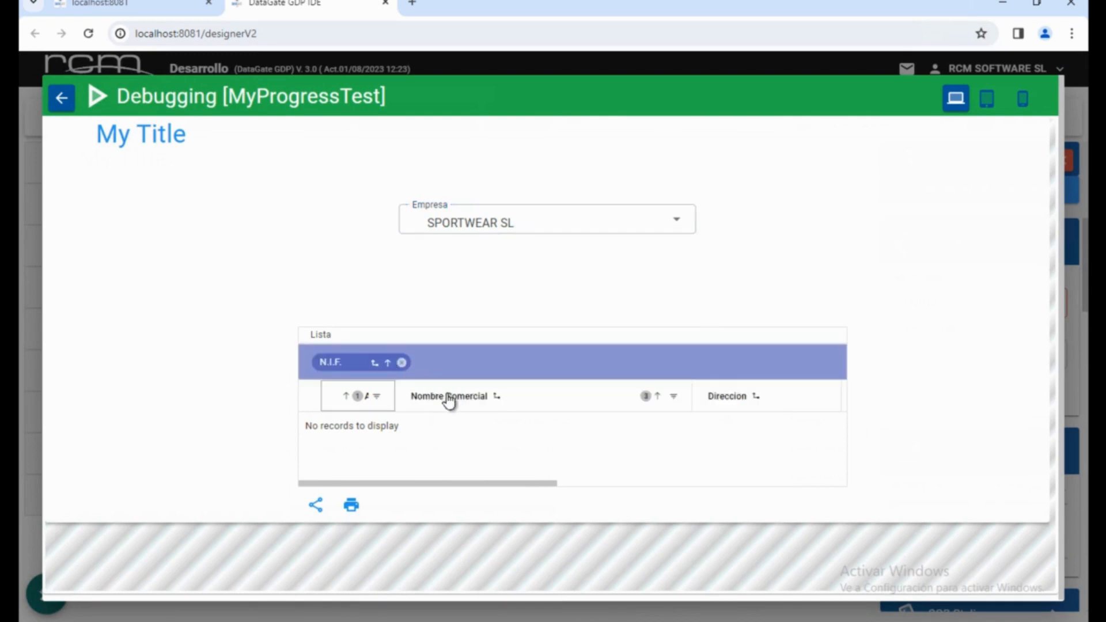
pyautogui.moveTo(447, 399); pyautogui.dragTo(452, 364)
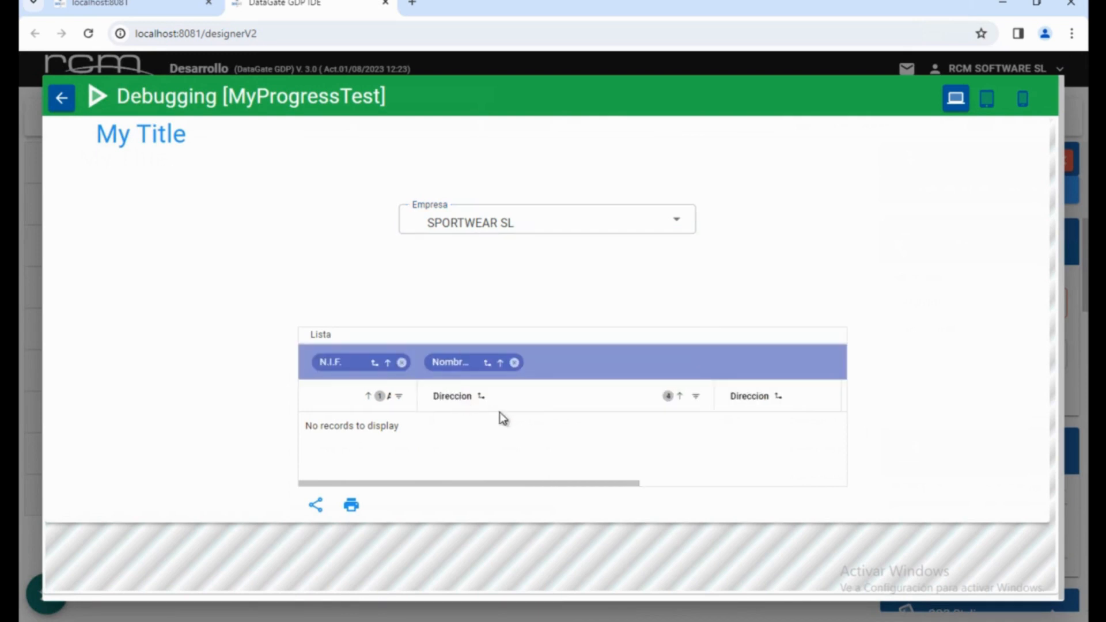
pyautogui.click(514, 362)
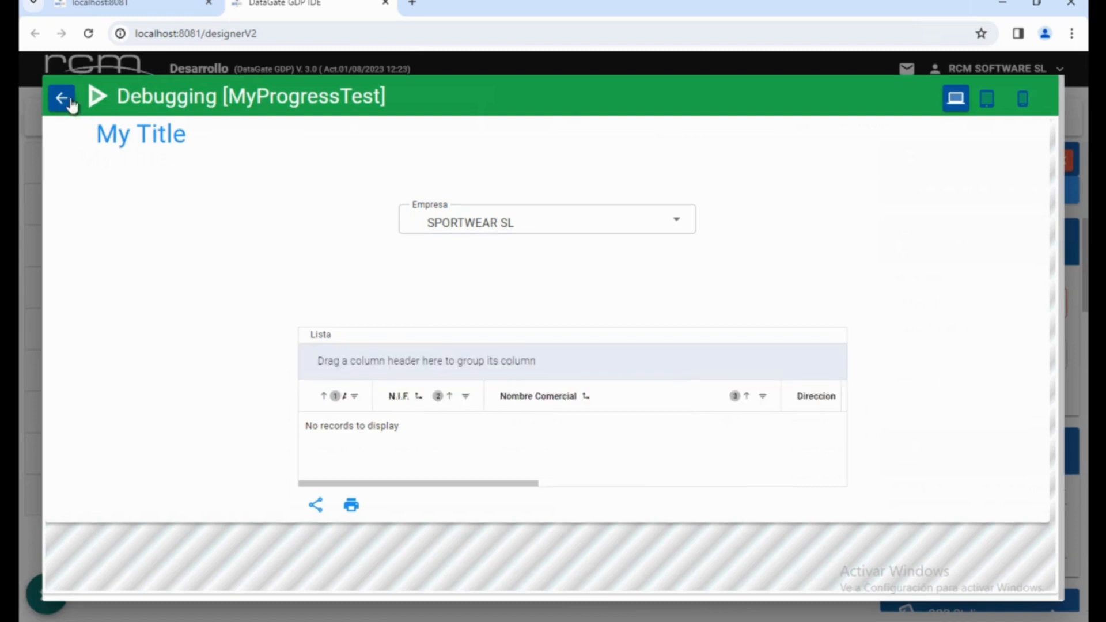
pyautogui.click(70, 101)
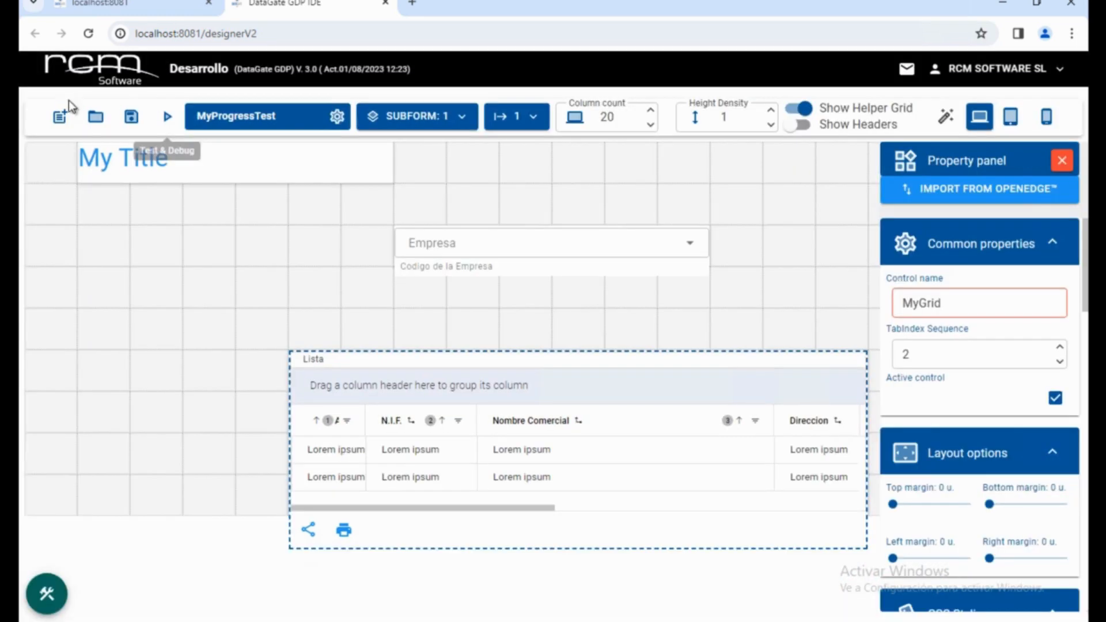
# - Generate the tablet and mobile layouts with the Autostyling tool and switch to the tablet layout
pyautogui.click(948, 119)
pyautogui.click(947, 119)
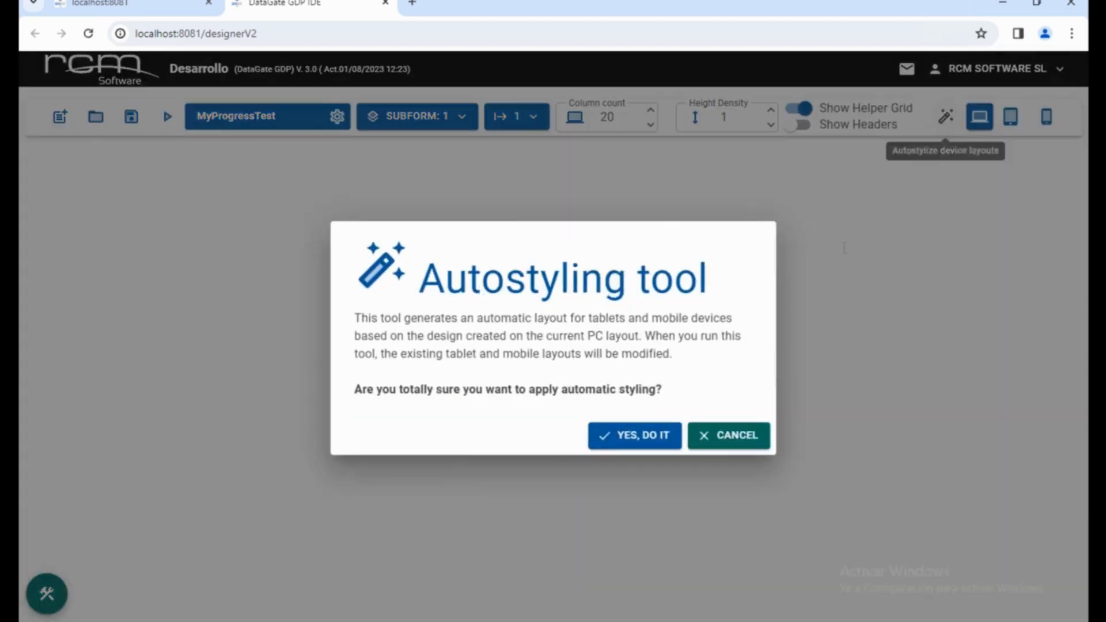
pyautogui.click(609, 440)
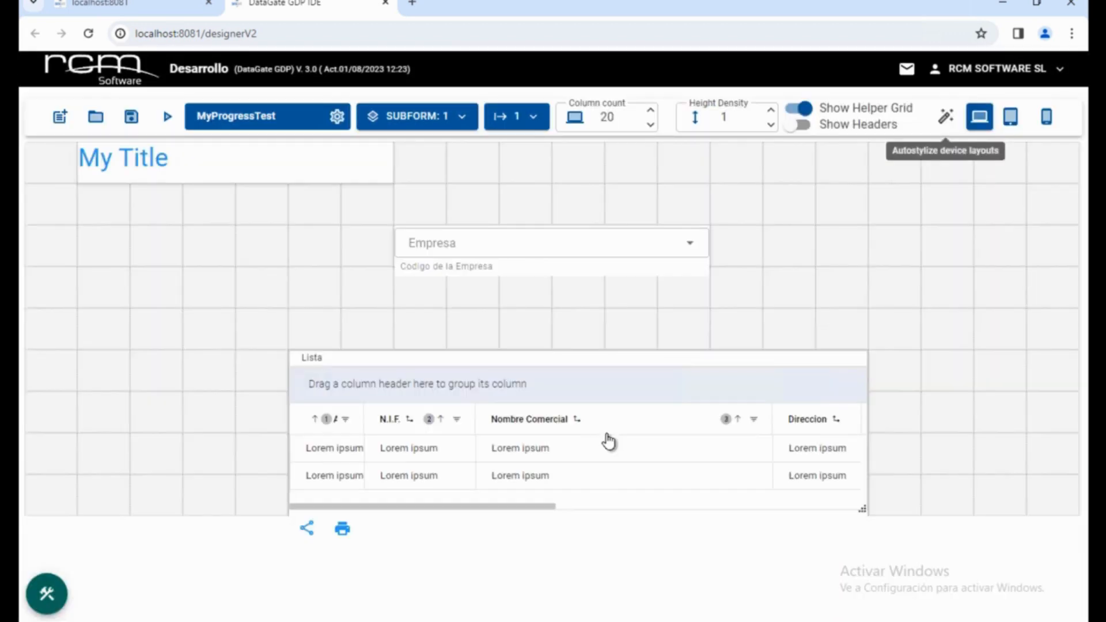
pyautogui.click(1017, 118)
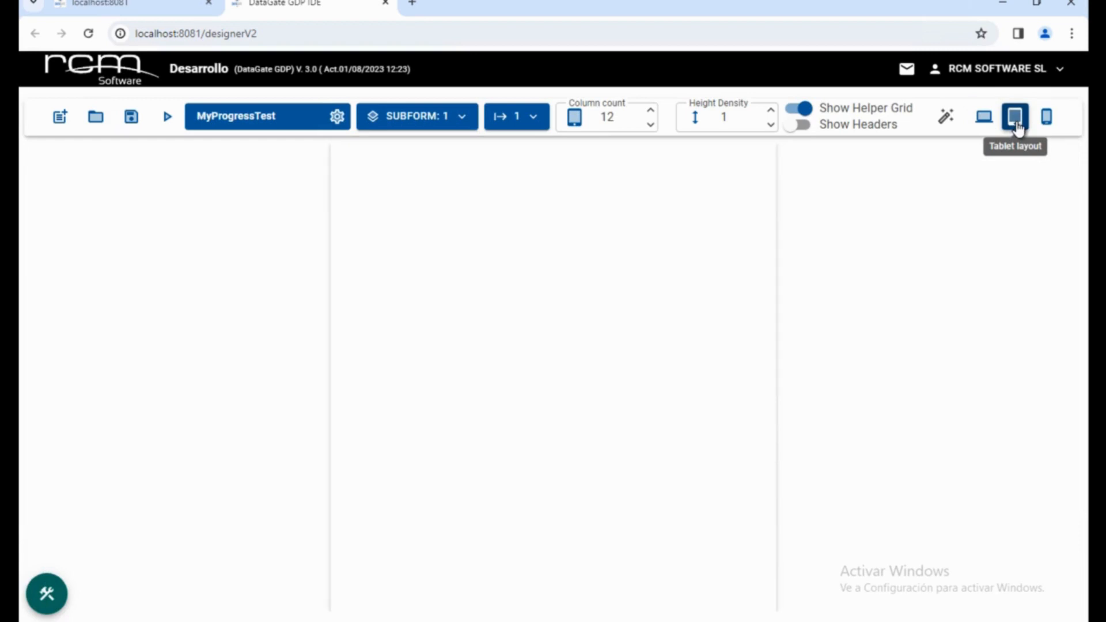
# - Check the form's generated mobile layout and return to the desktop layout
pyautogui.click(1050, 117)
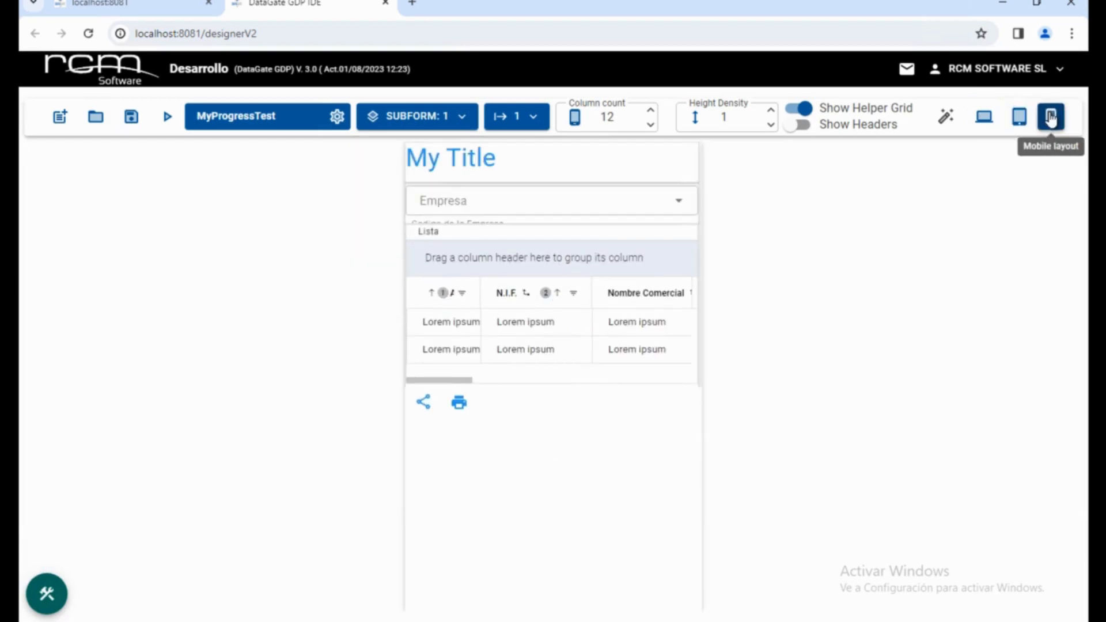
pyautogui.click(980, 121)
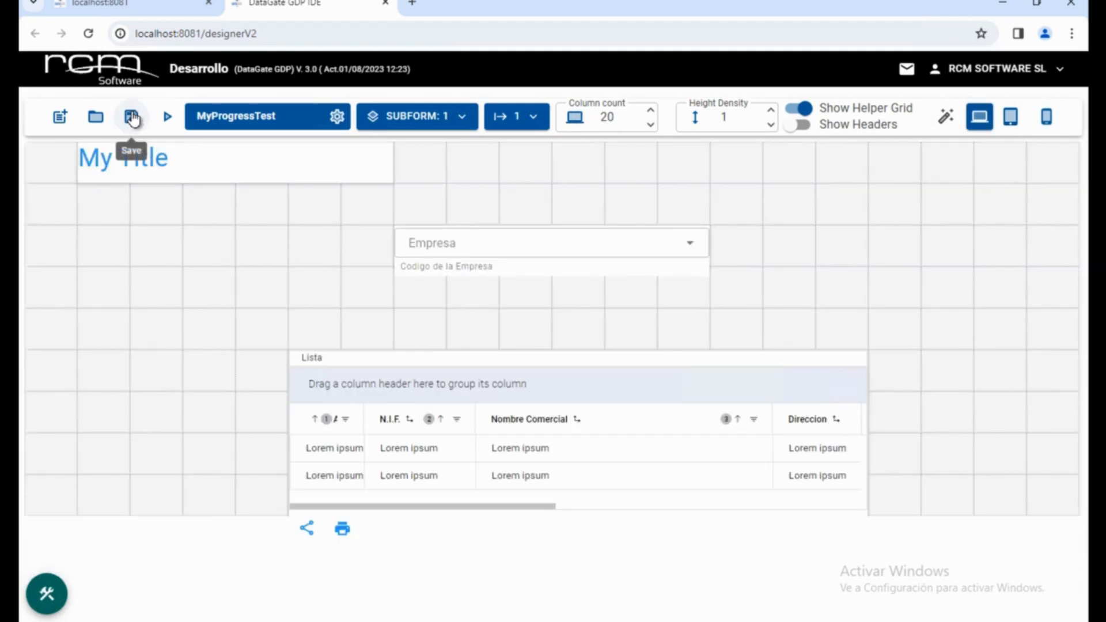
# - Save the form and run it in debug mode, checking its tablet, mobile and desktop layouts before returning to the designer
pyautogui.click(167, 118)
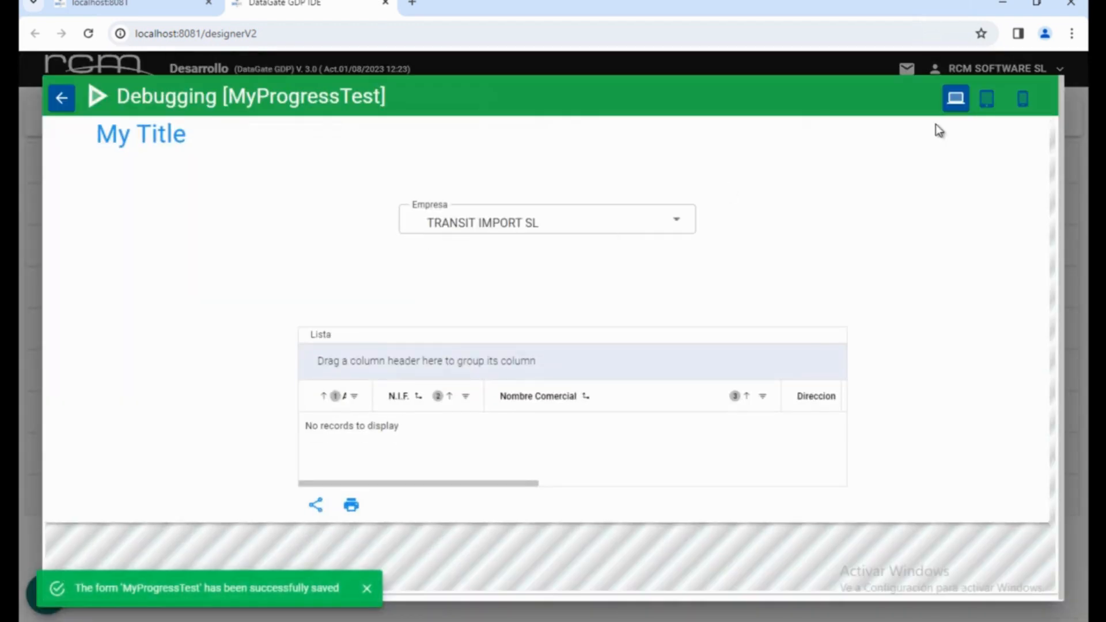
pyautogui.click(987, 99)
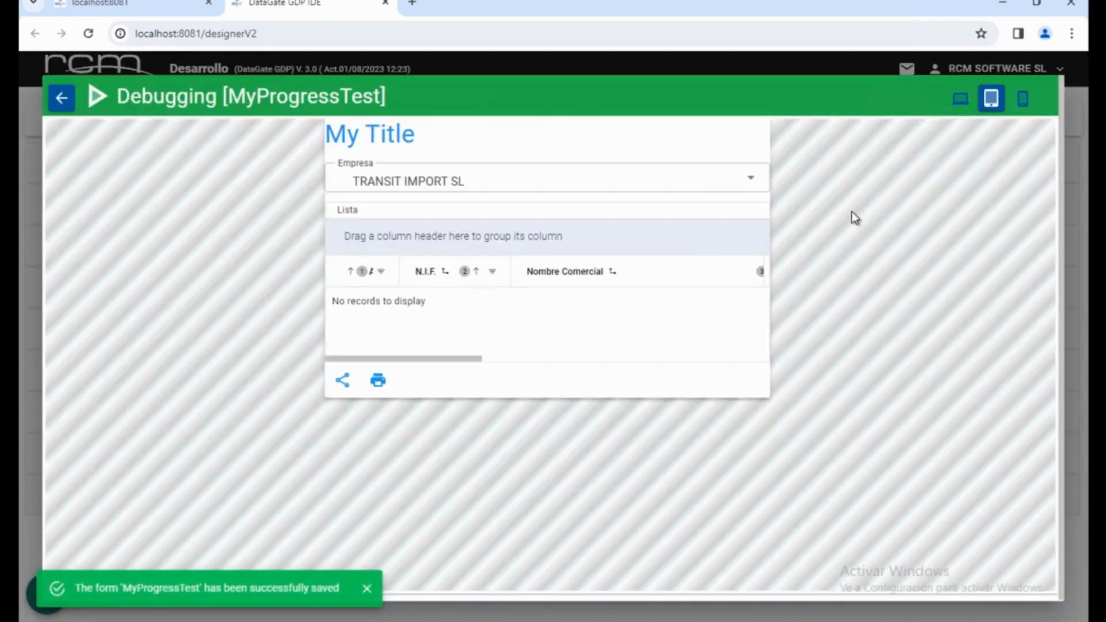
pyautogui.click(1023, 98)
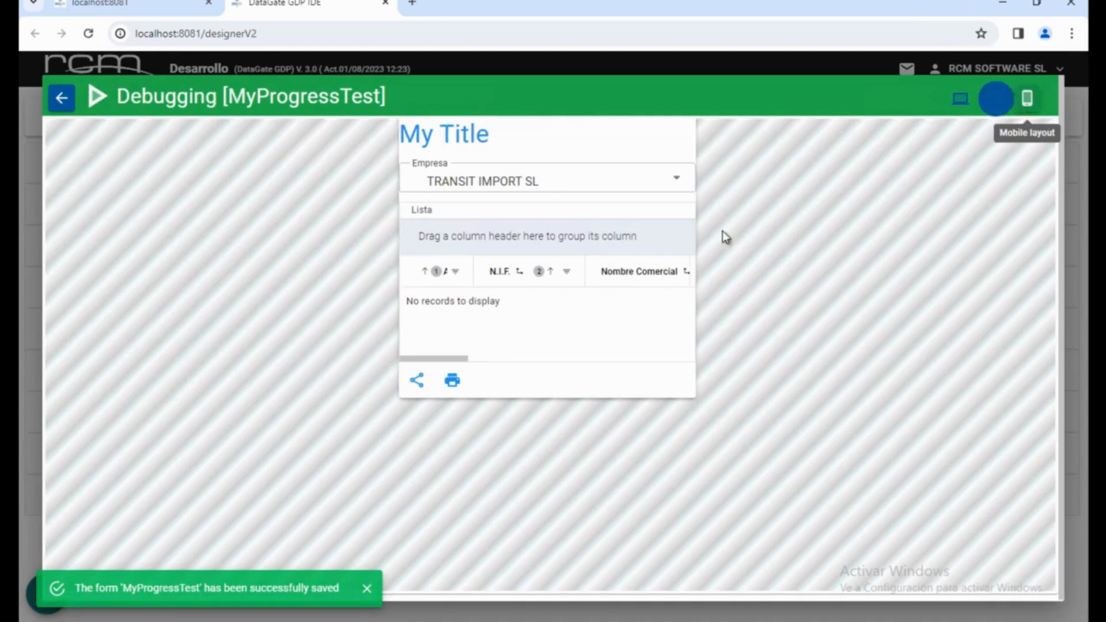
pyautogui.click(960, 99)
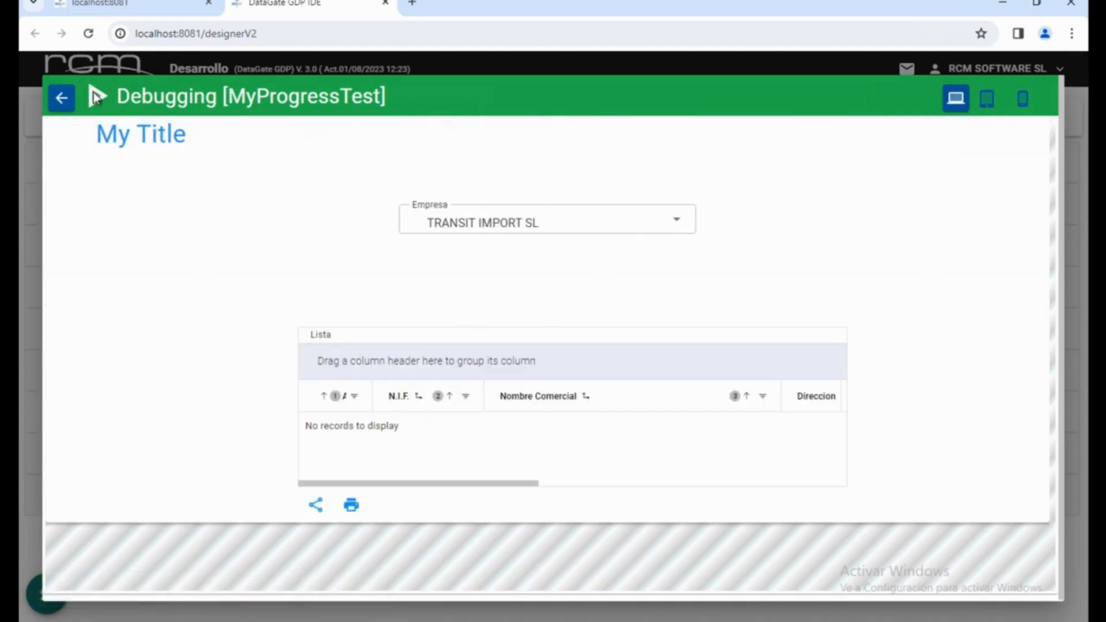
pyautogui.click(60, 98)
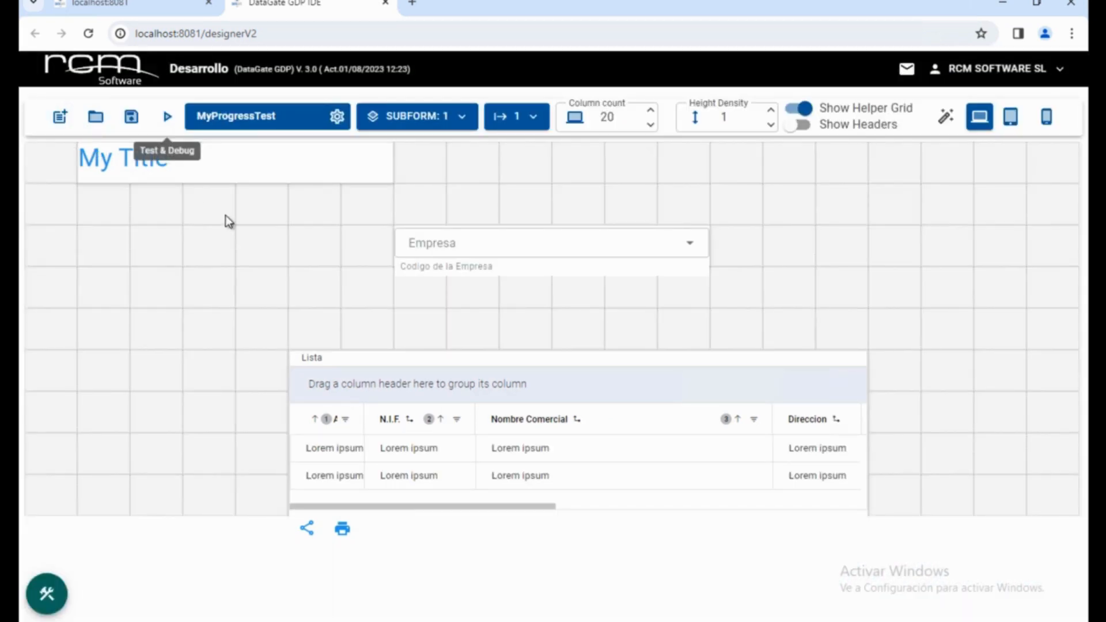
pyautogui.click(445, 118)
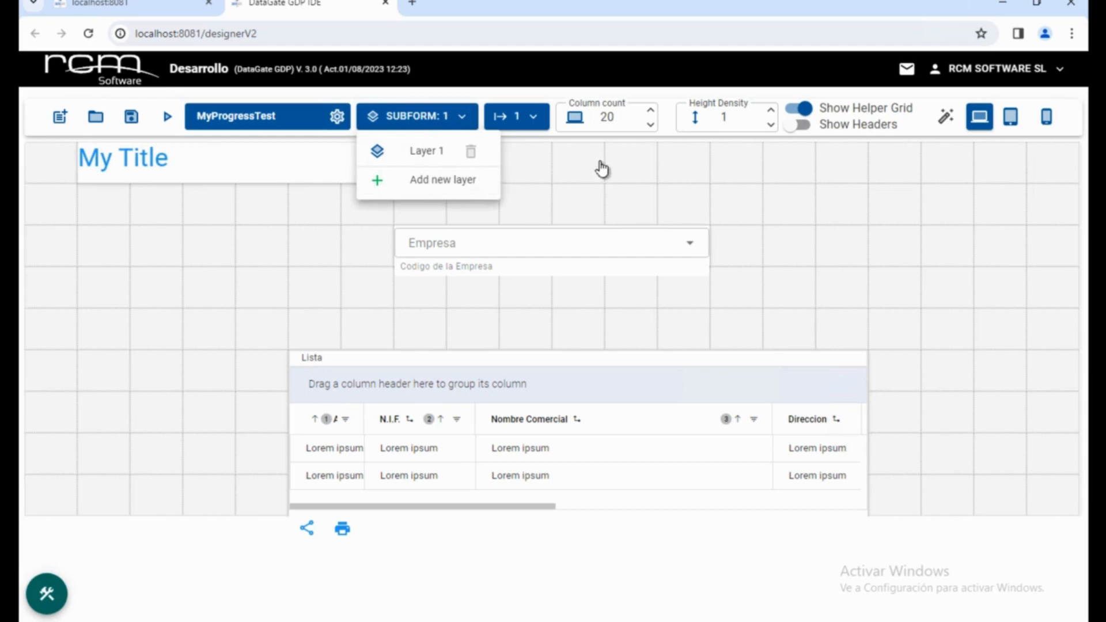
pyautogui.click(581, 187)
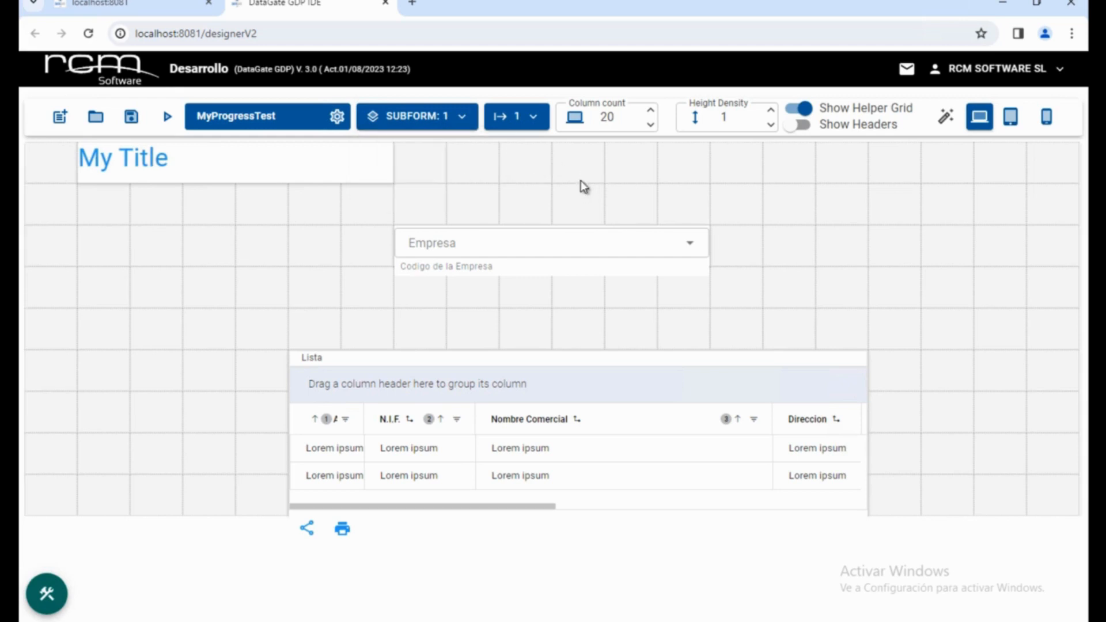